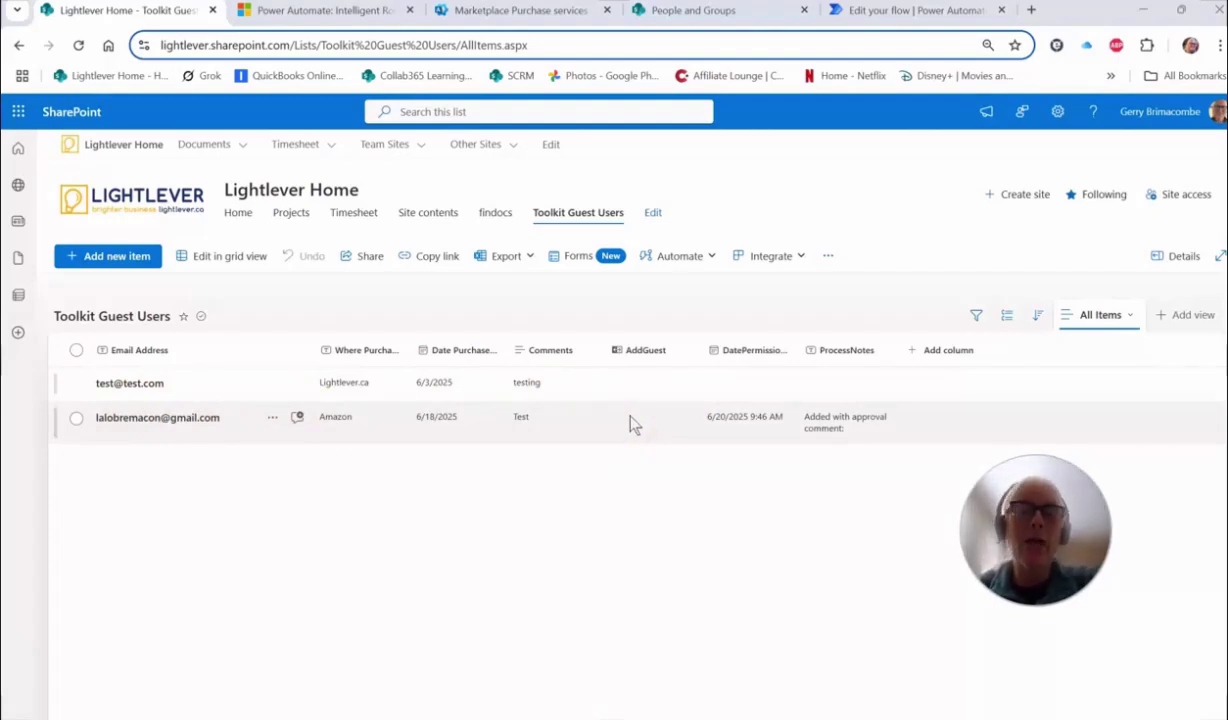
Check the DatePermission value in the guest list, then switch to the Create Guest Toolkit User in SIP site flow editor.
{"action": "mouse_move", "coordinate": [743, 424]}
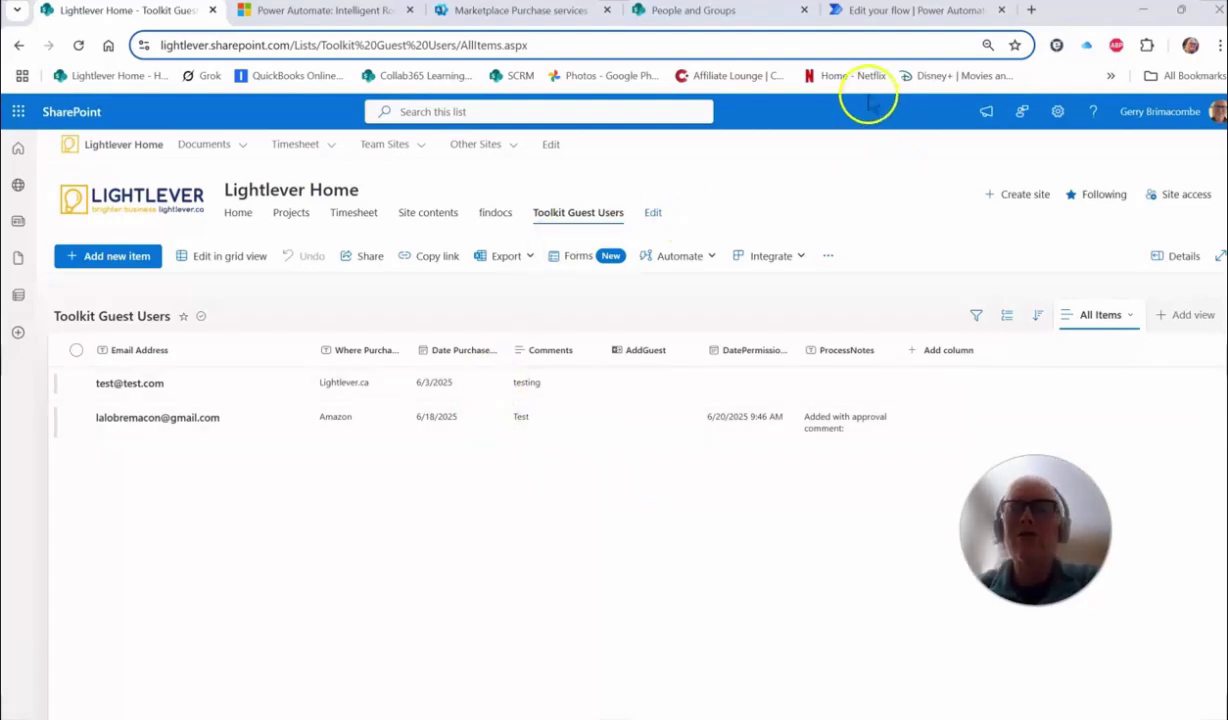
{"action": "left_click", "coordinate": [874, 22]}
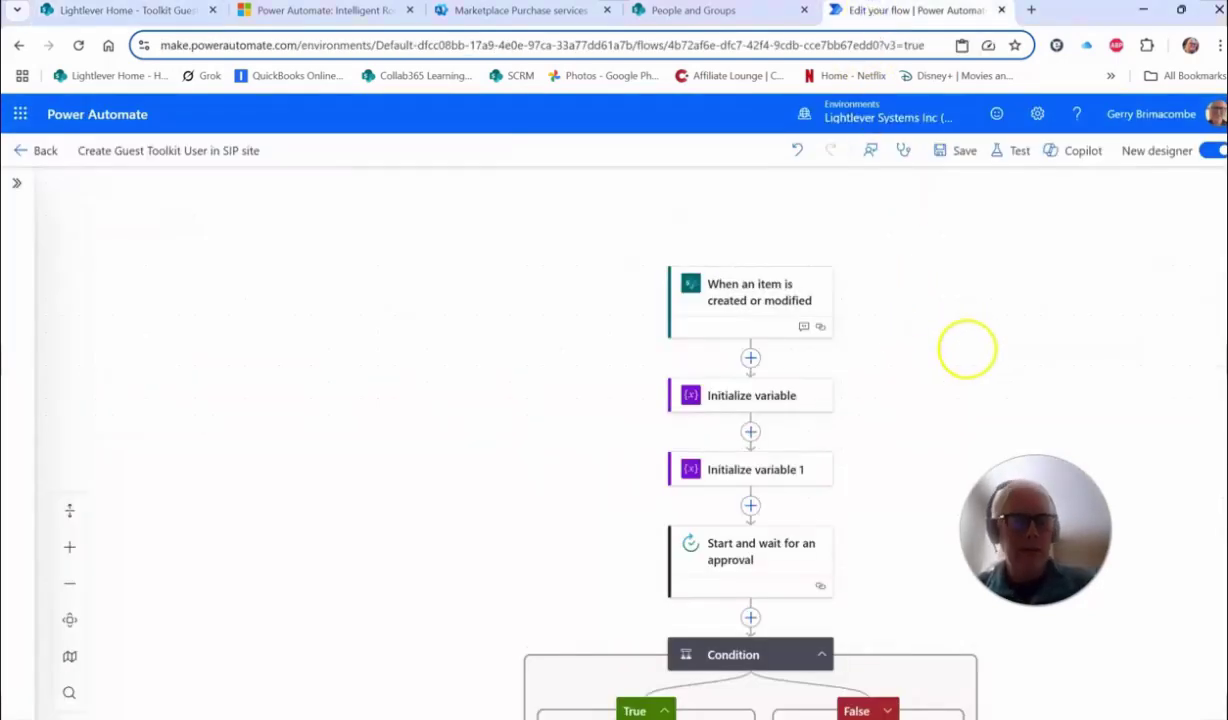
Open the When an item is created or modified trigger to show its site and Toolkit Guest Users list.
{"action": "scroll", "coordinate": [967, 349], "scroll_direction": "up", "scroll_amount": 1}
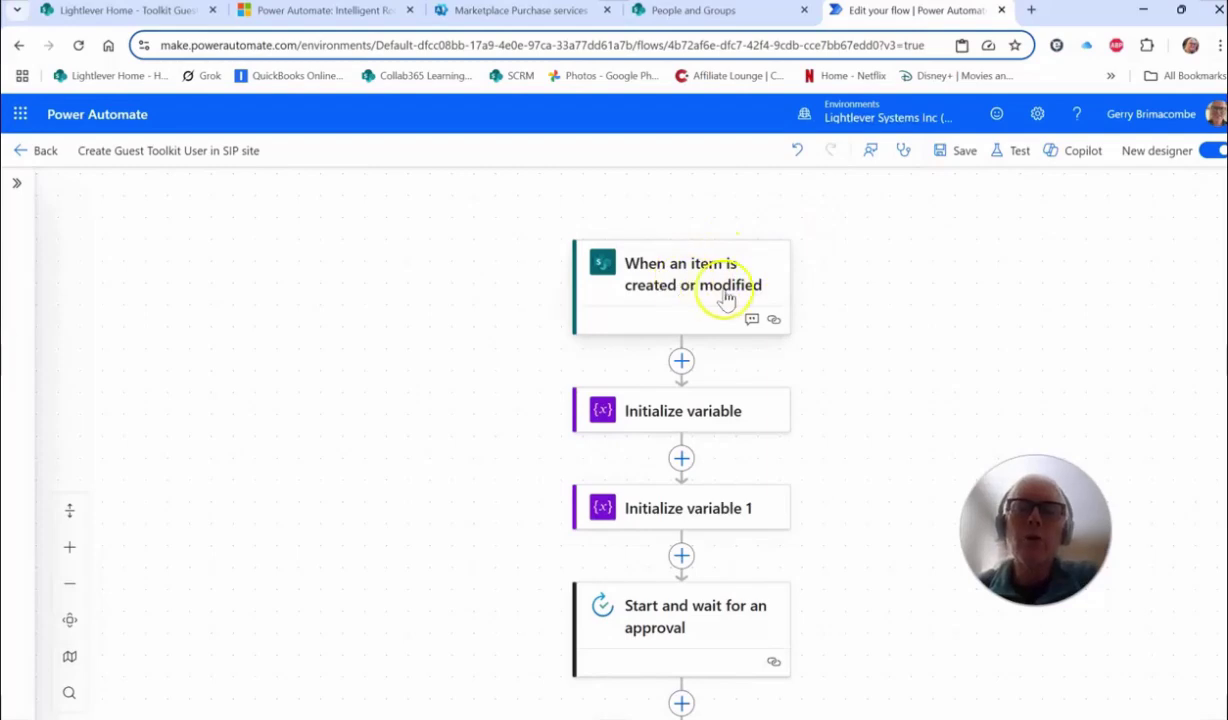
{"action": "left_click", "coordinate": [699, 290]}
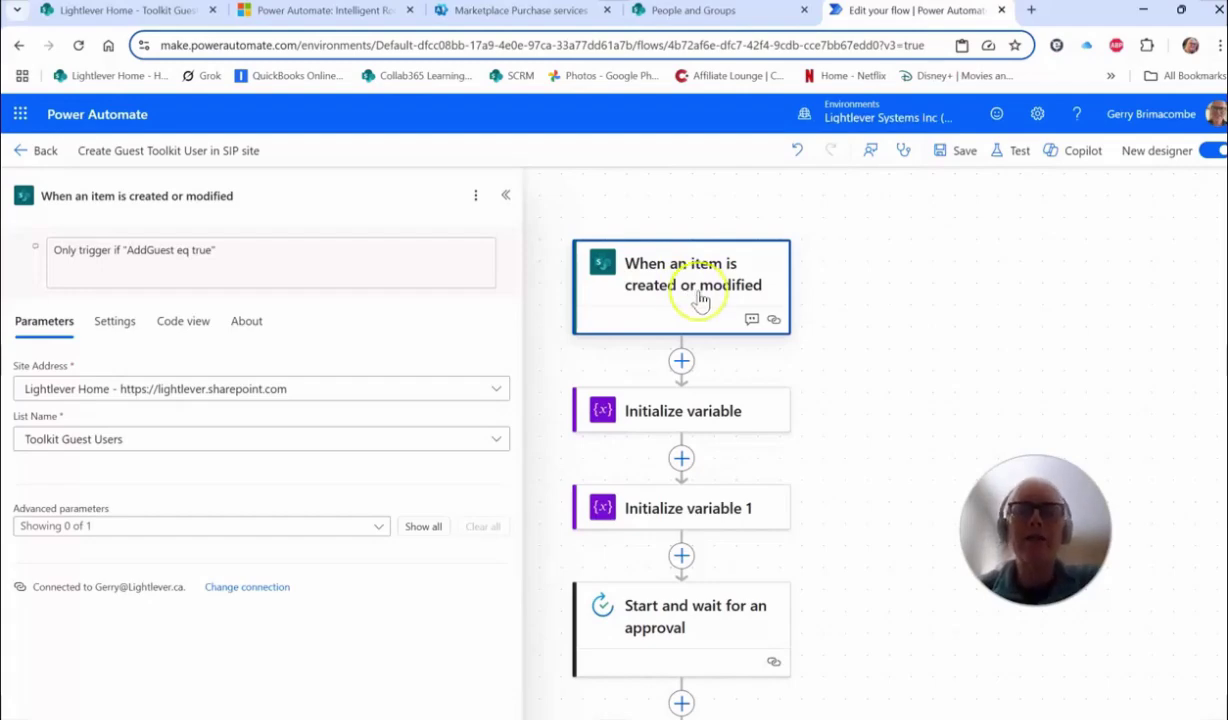
{"action": "left_click", "coordinate": [700, 302]}
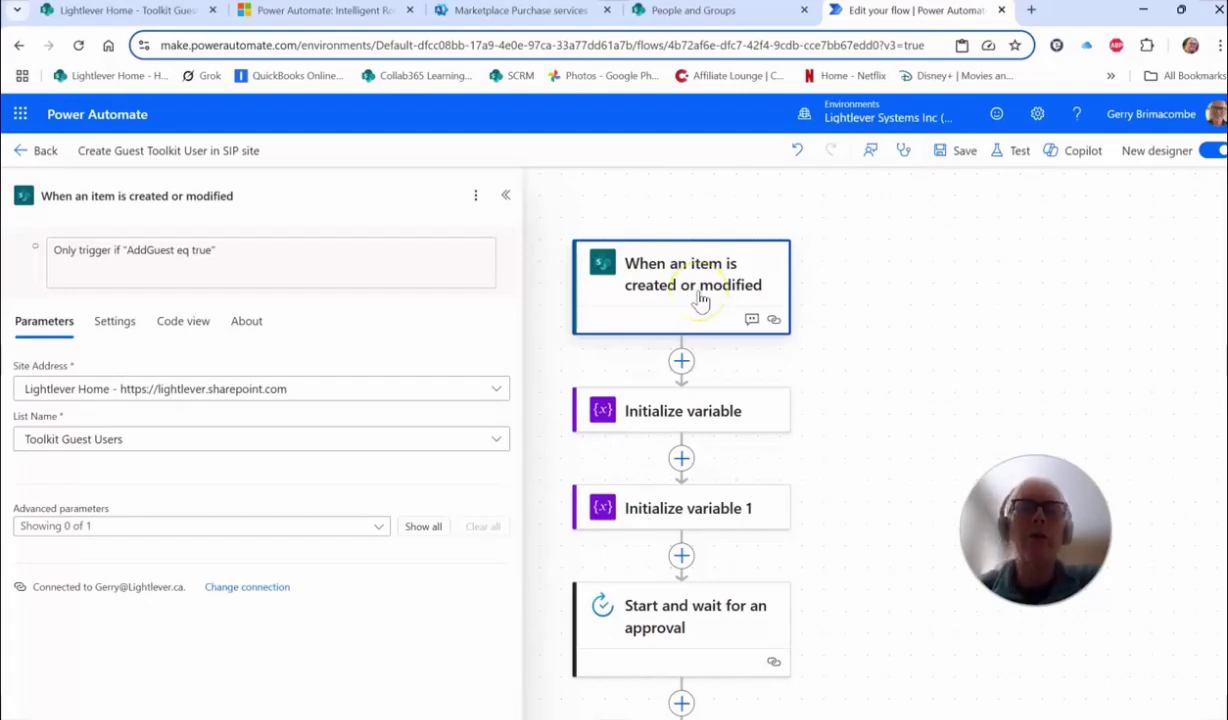
{"action": "left_click", "coordinate": [148, 14]}
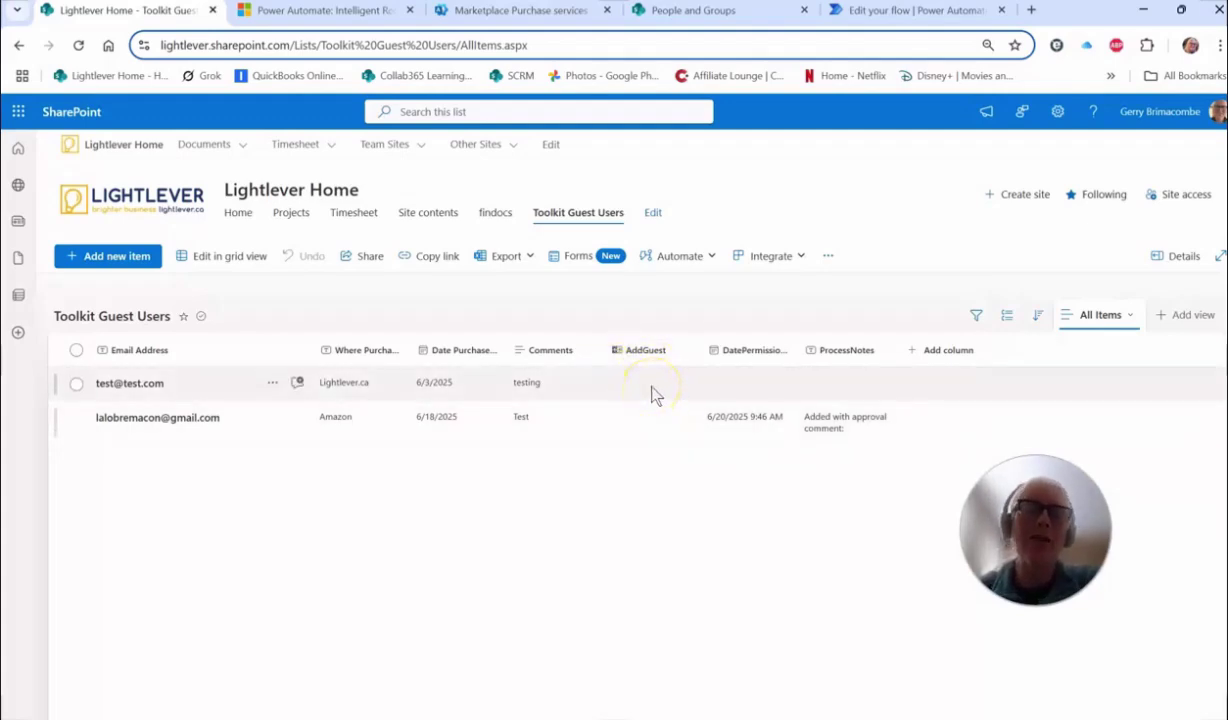
{"action": "left_click", "coordinate": [860, 12]}
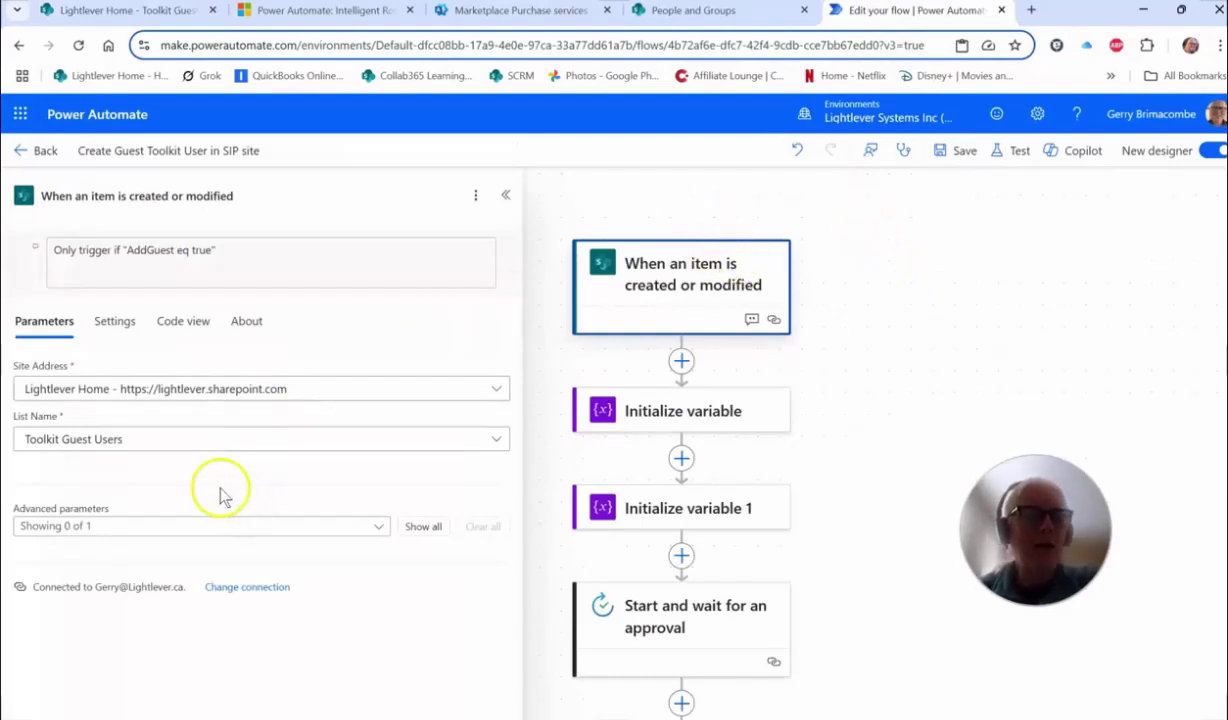
{"action": "left_click", "coordinate": [115, 321]}
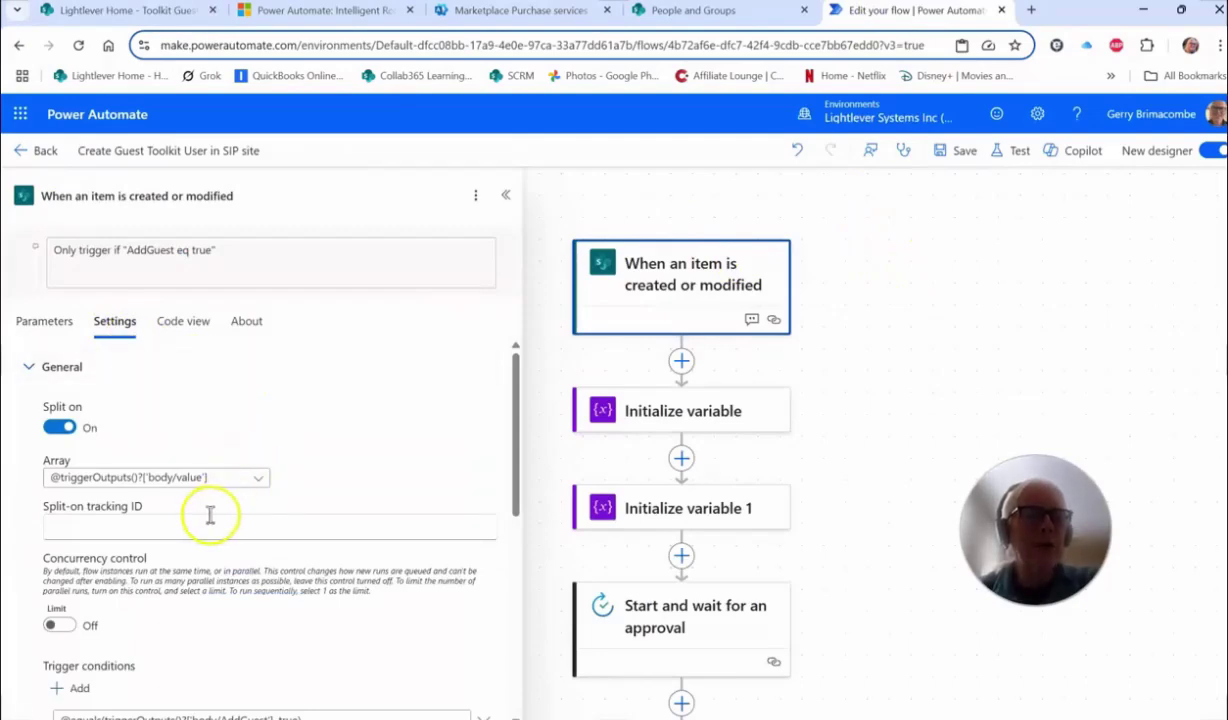
{"action": "scroll", "coordinate": [210, 515], "scroll_direction": "down", "scroll_amount": 3}
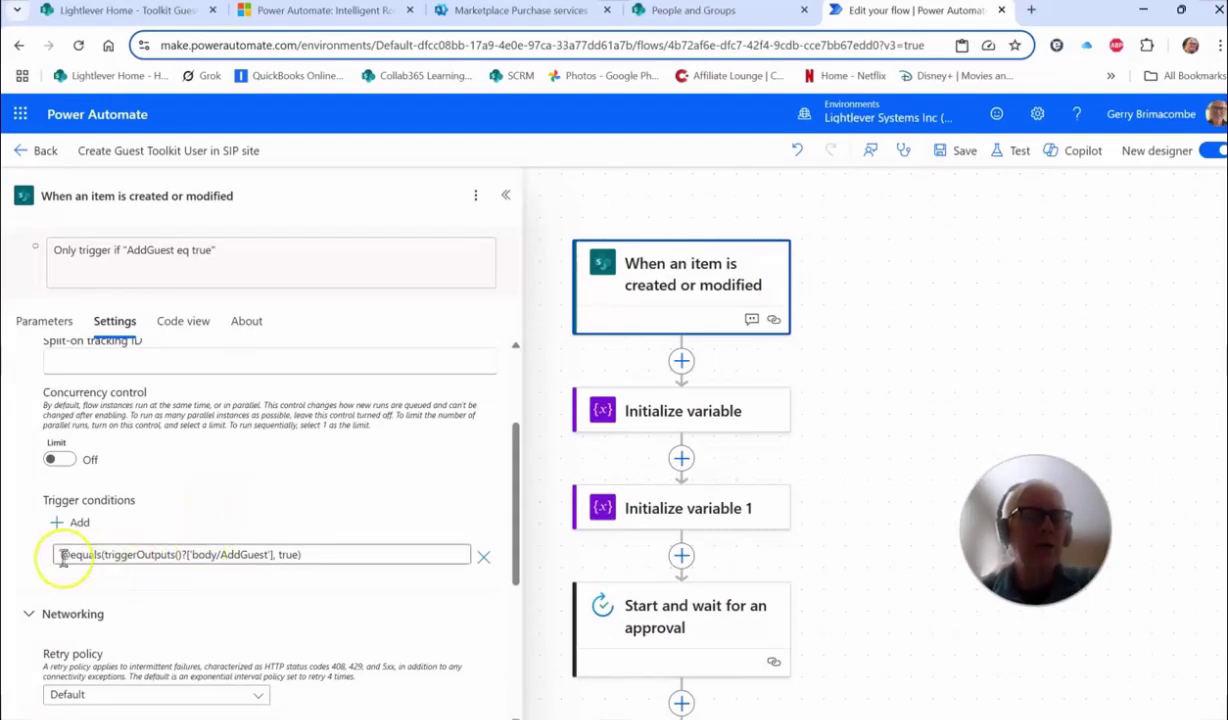
{"action": "left_click_drag", "start_coordinate": [103, 556], "coordinate": [276, 554]}
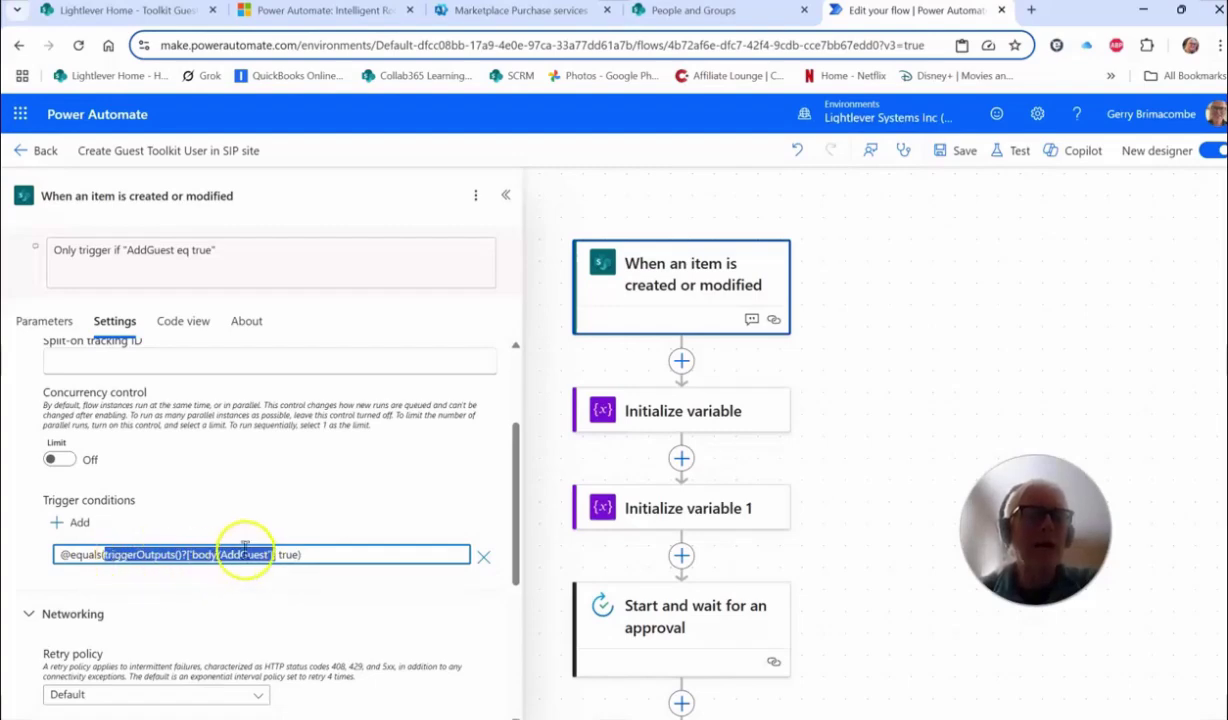
{"action": "left_click", "coordinate": [313, 555]}
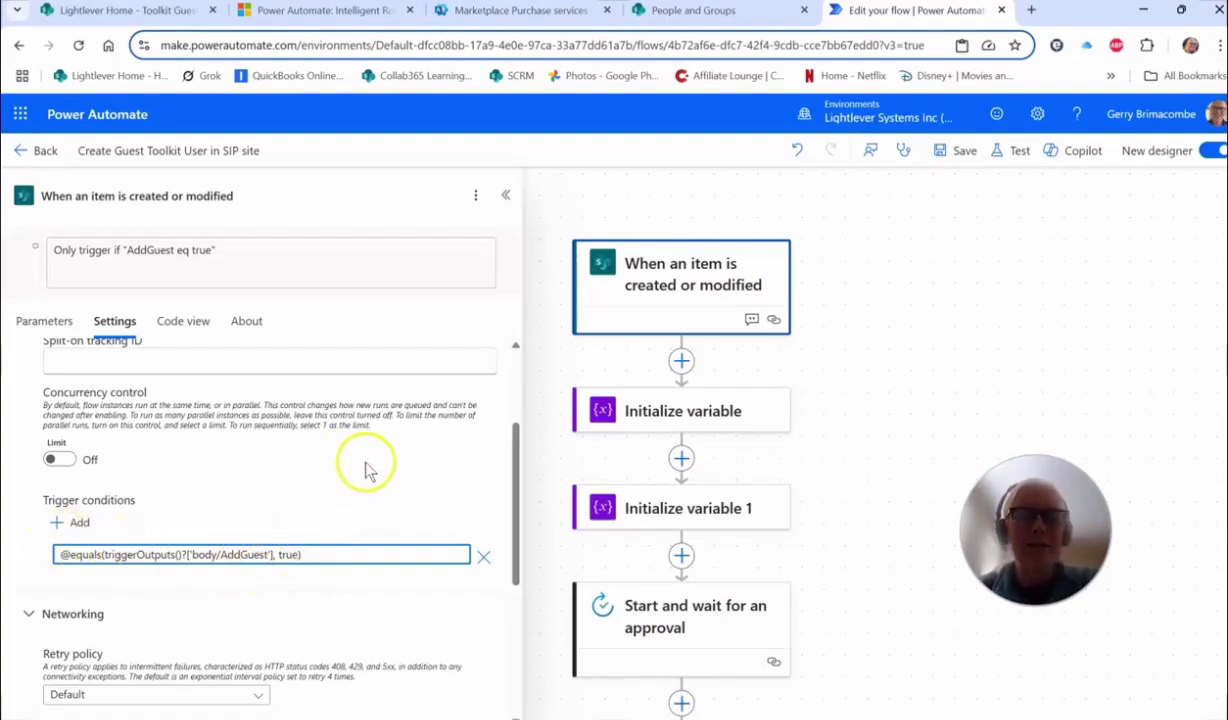
{"action": "scroll", "coordinate": [365, 470], "scroll_direction": "down", "scroll_amount": 1}
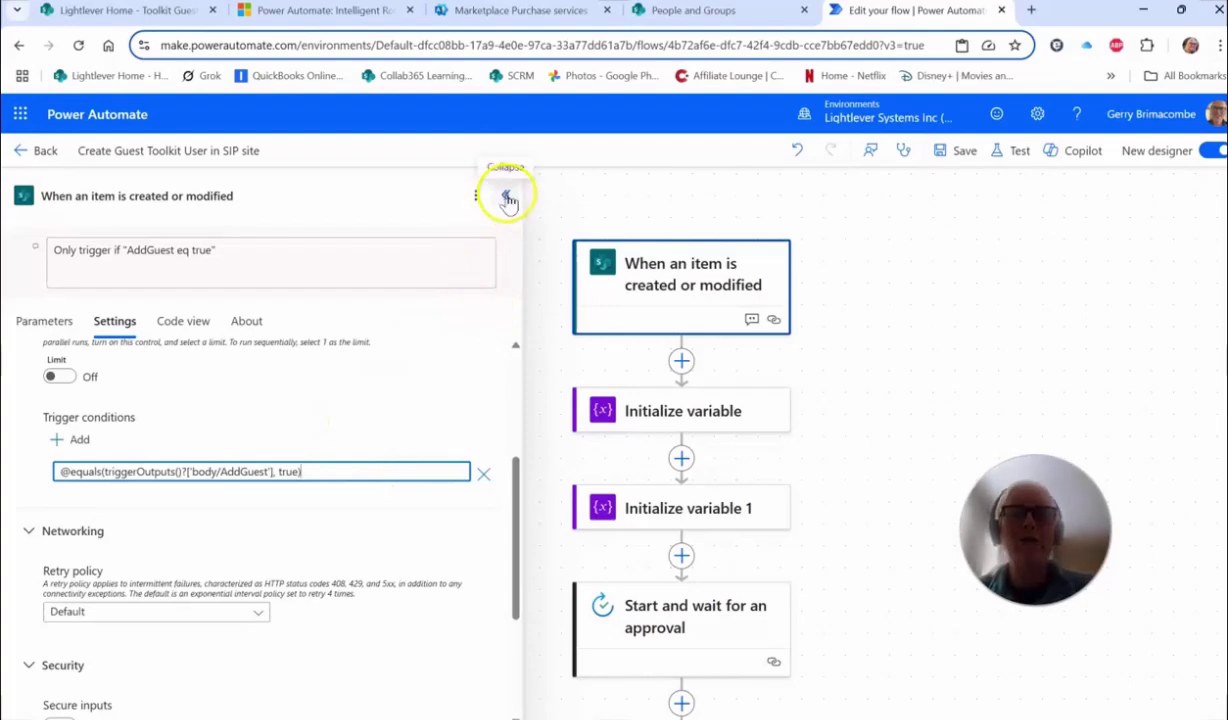
{"action": "left_click", "coordinate": [505, 194]}
{"action": "scroll", "coordinate": [800, 368], "scroll_direction": "down", "scroll_amount": 1}
{"action": "left_click", "coordinate": [690, 370]}
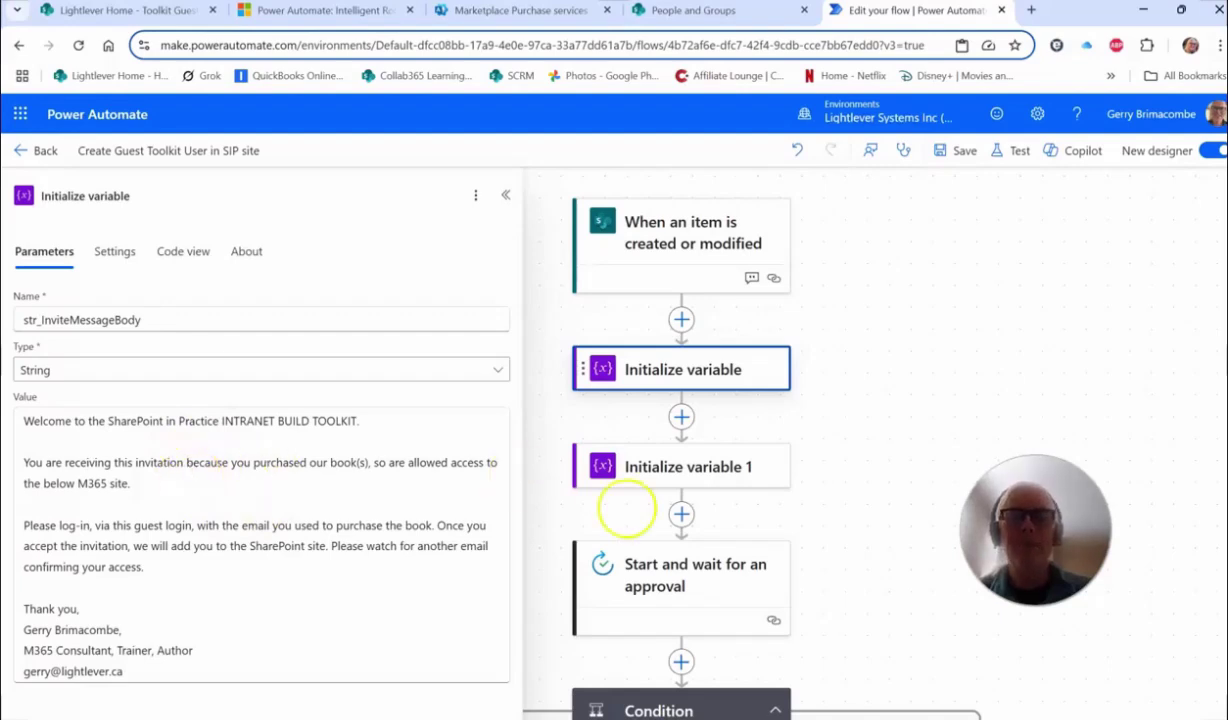
{"action": "left_click", "coordinate": [628, 480]}
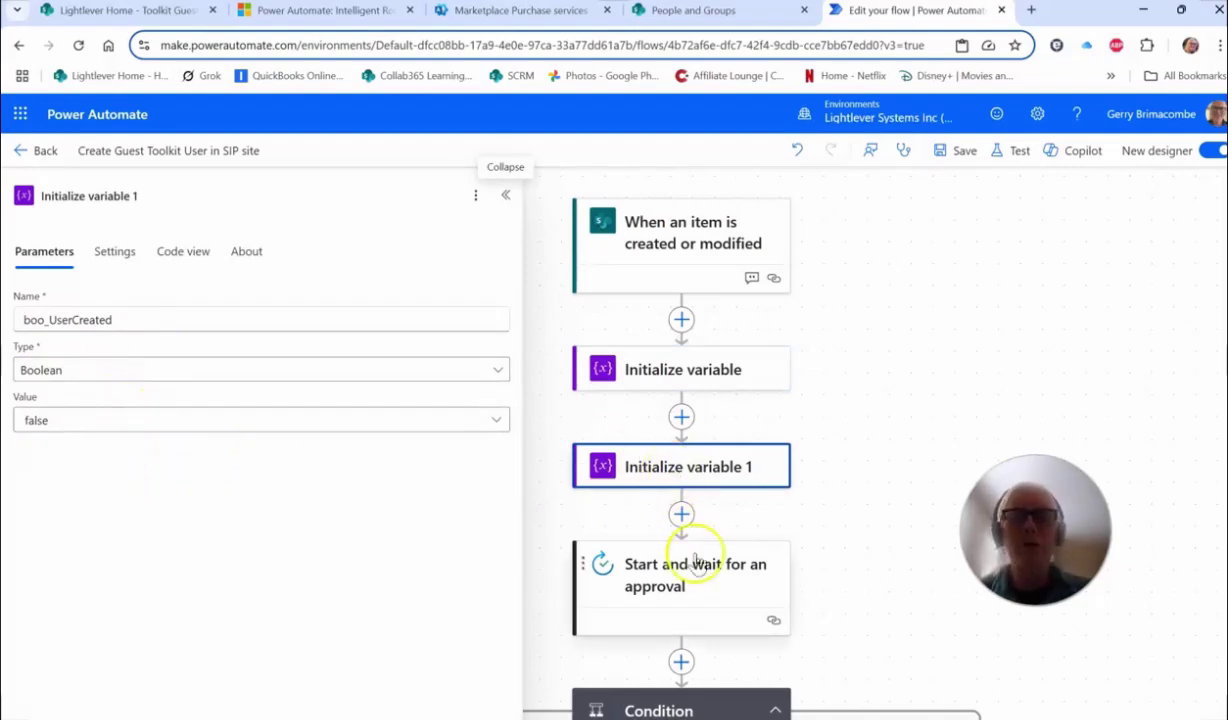
{"action": "scroll", "coordinate": [820, 520], "scroll_direction": "down", "scroll_amount": 1}
{"action": "scroll", "coordinate": [760, 525], "scroll_direction": "down", "scroll_amount": 1}
{"action": "left_click", "coordinate": [703, 422]}
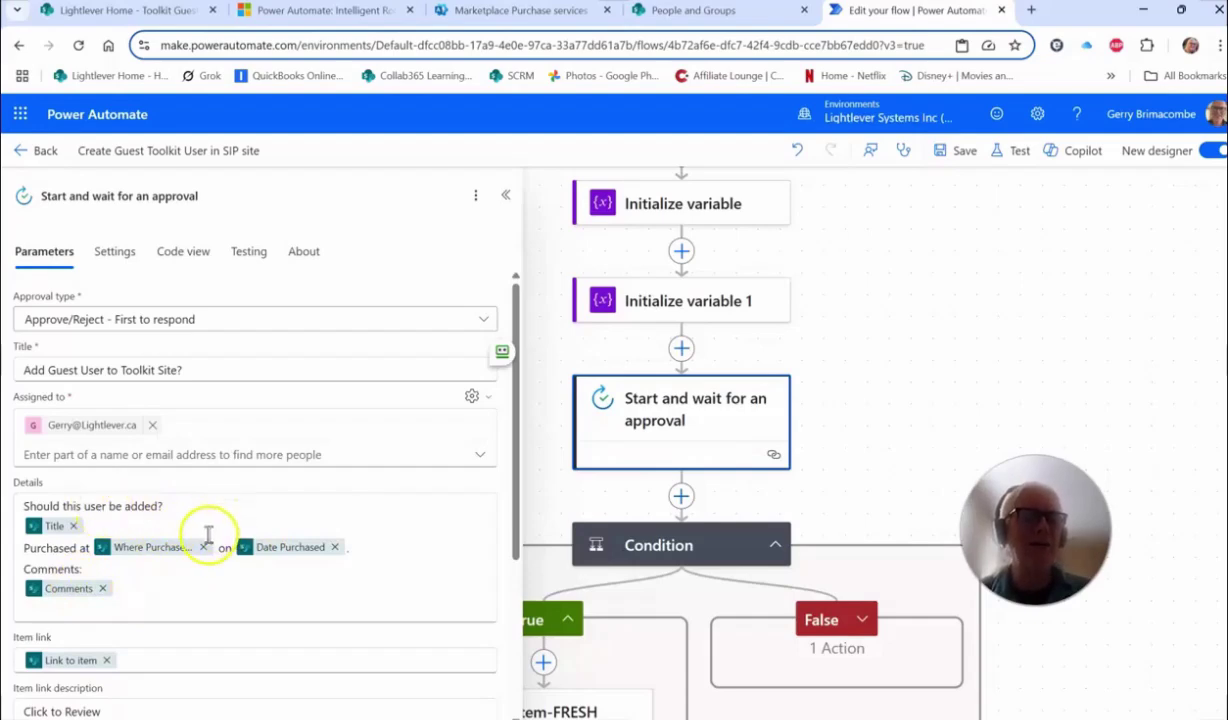
{"action": "scroll", "coordinate": [240, 515], "scroll_direction": "down", "scroll_amount": 3}
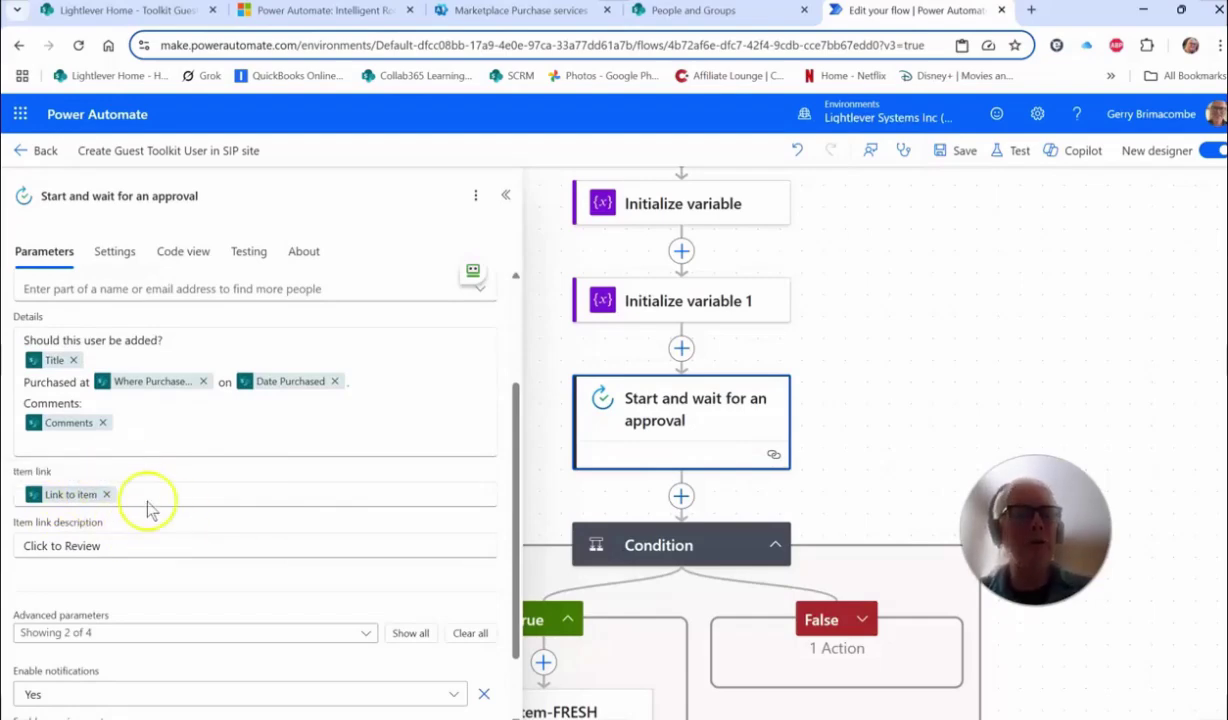
{"action": "scroll", "coordinate": [114, 539], "scroll_direction": "down", "scroll_amount": 1}
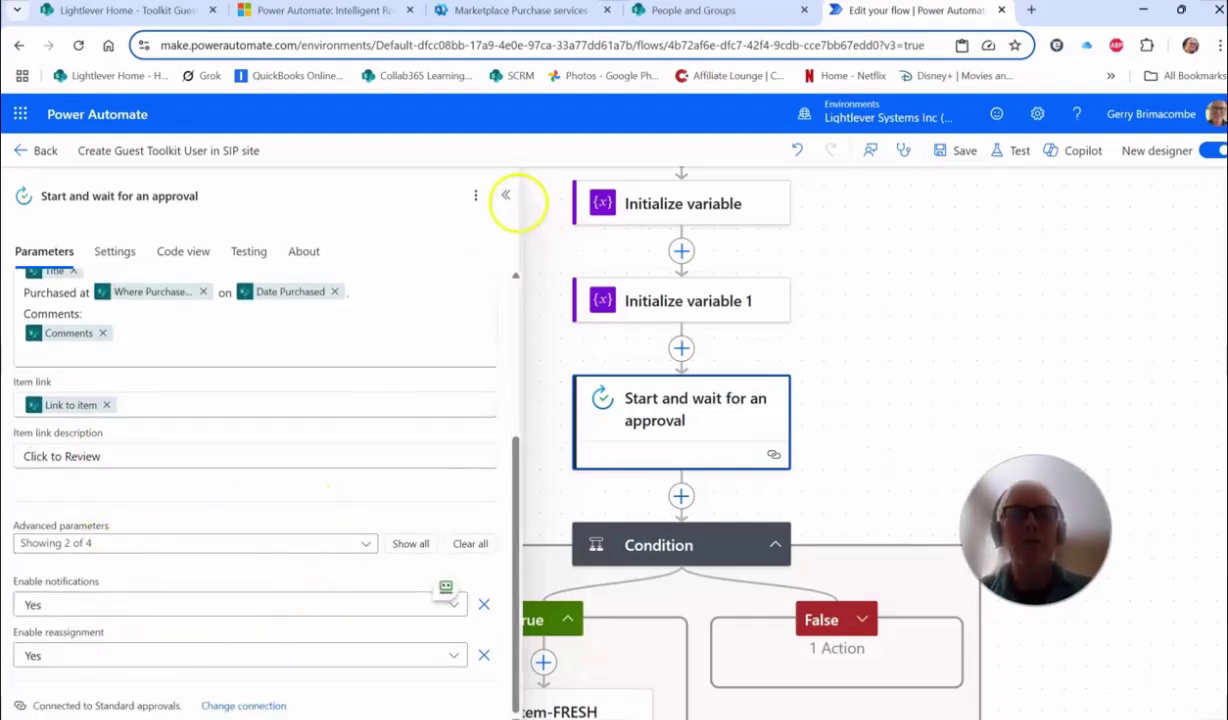
{"action": "left_click", "coordinate": [506, 196]}
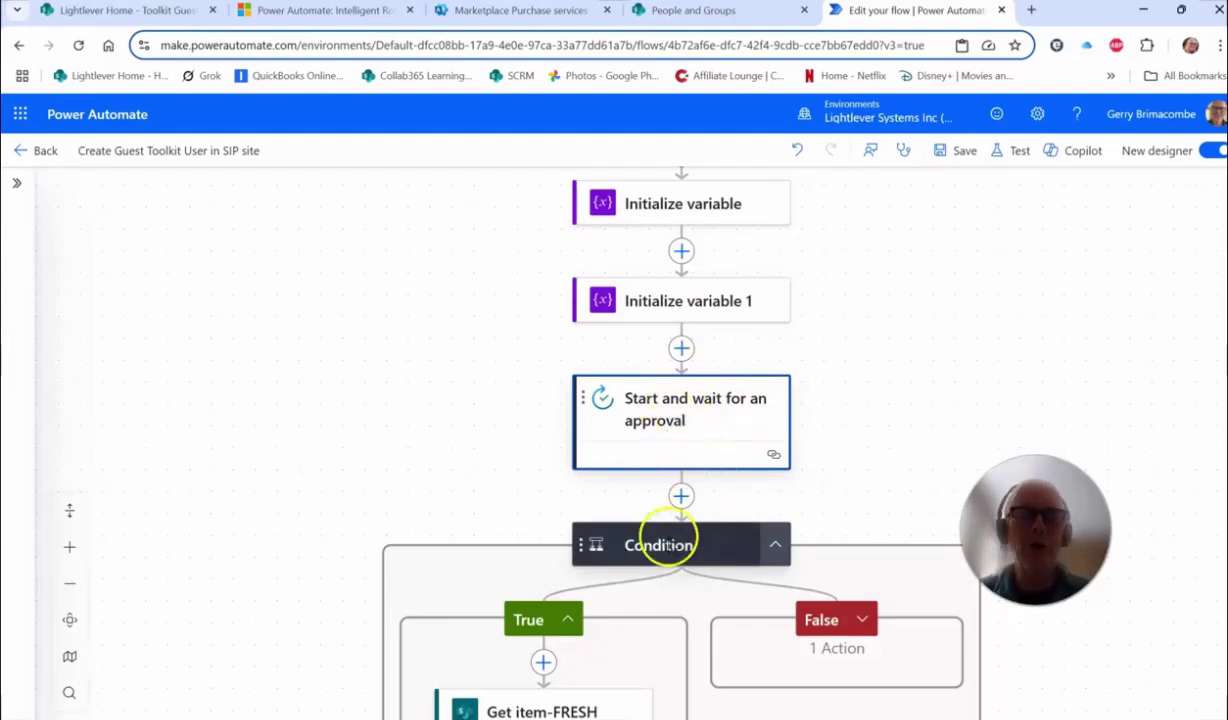
Expand the Approve Condition's False branch to view Update item setting AddGuest No and ProcessNotes NOT APPROVED.
{"action": "left_click", "coordinate": [658, 548]}
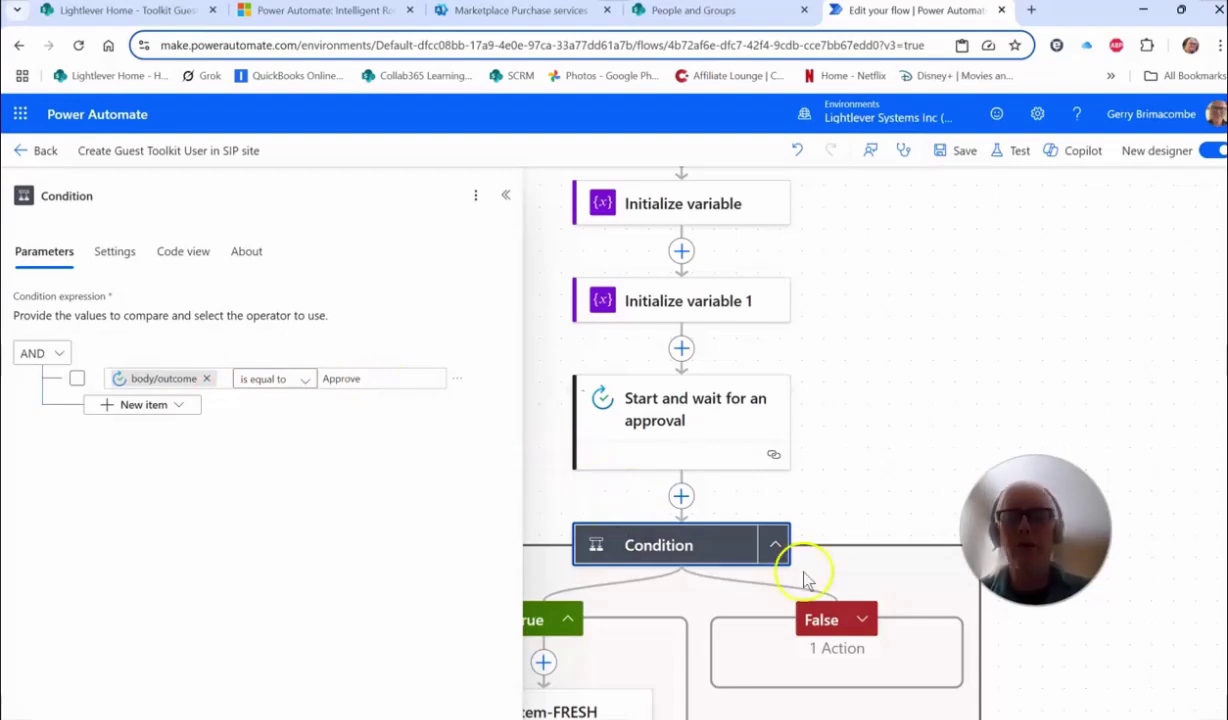
{"action": "scroll", "coordinate": [836, 562], "scroll_direction": "down", "scroll_amount": 1}
{"action": "left_click", "coordinate": [862, 580]}
{"action": "scroll", "coordinate": [866, 590], "scroll_direction": "down", "scroll_amount": 2}
{"action": "left_click", "coordinate": [821, 597]}
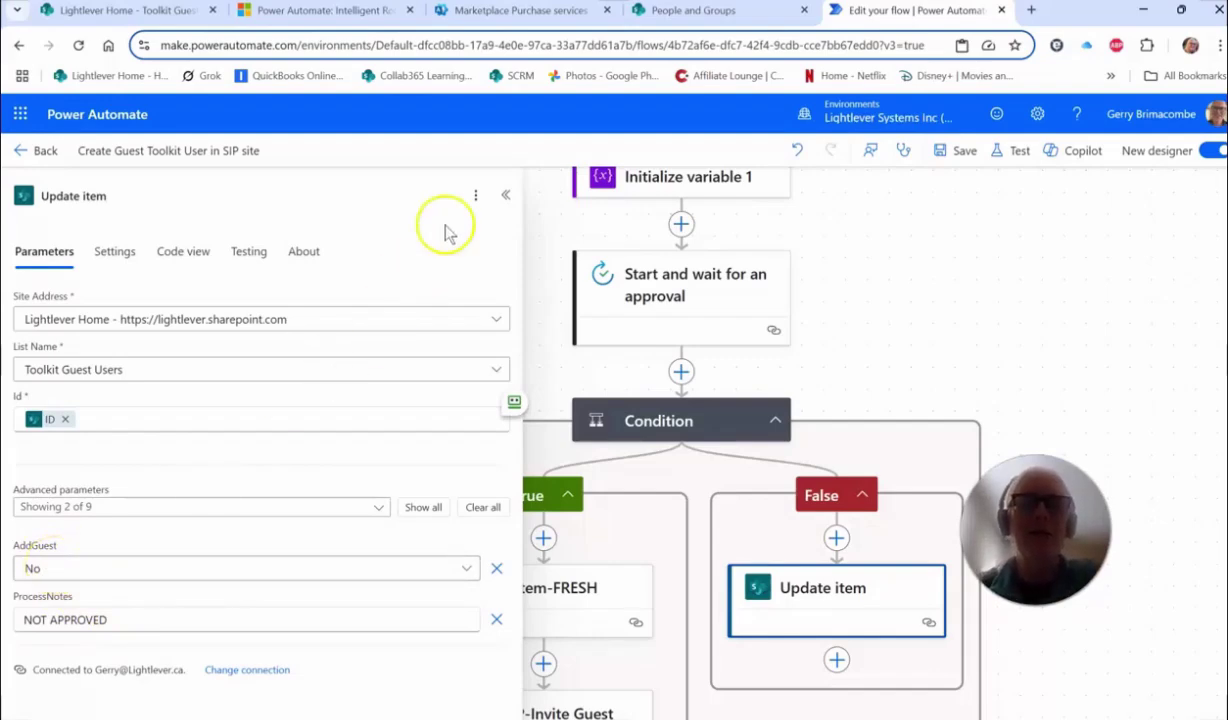
Set Get item-FRESH to read the Toolkit Guest Users list using the trigger's ID token.
{"action": "left_click", "coordinate": [505, 196]}
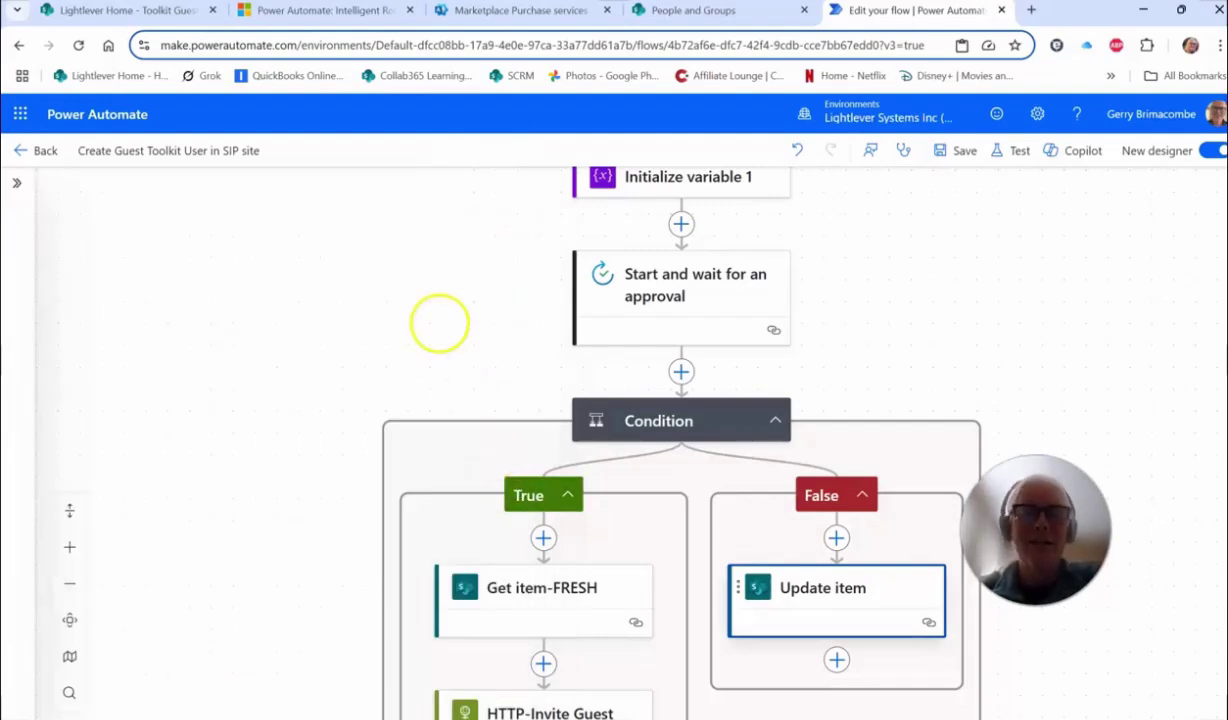
{"action": "scroll", "coordinate": [285, 347], "scroll_direction": "down", "scroll_amount": 1}
{"action": "scroll", "coordinate": [283, 347], "scroll_direction": "down", "scroll_amount": 2}
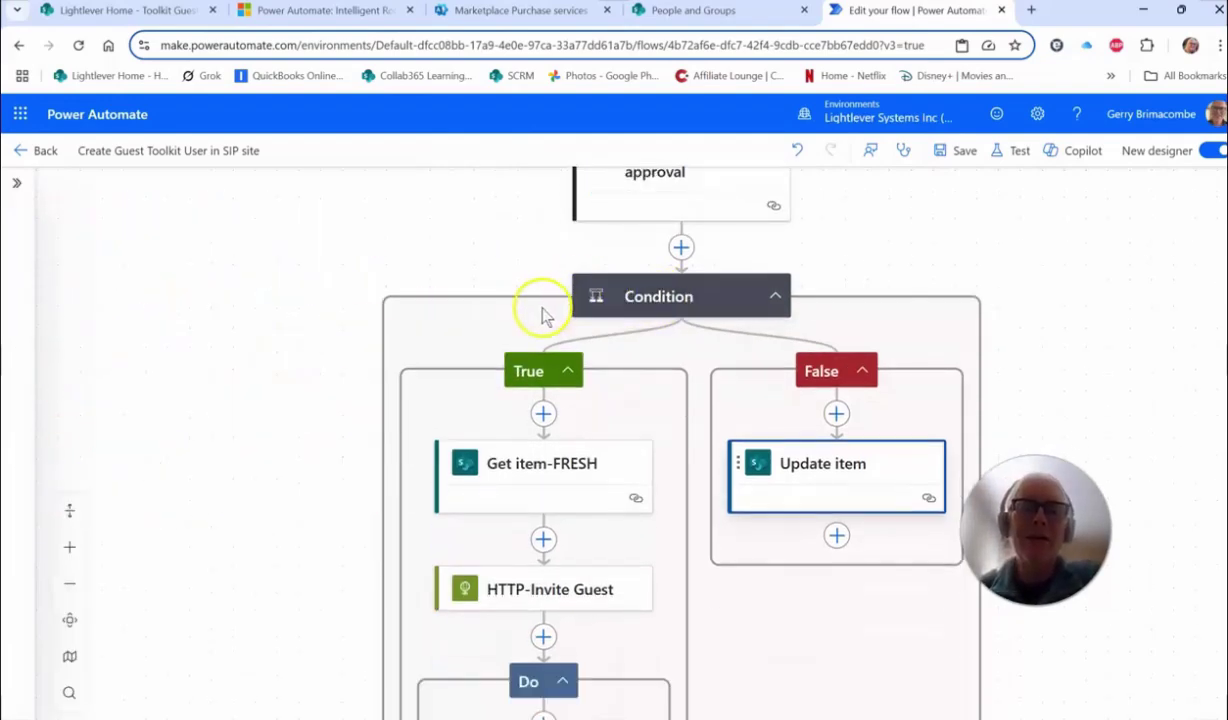
{"action": "scroll", "coordinate": [295, 353], "scroll_direction": "down", "scroll_amount": 1}
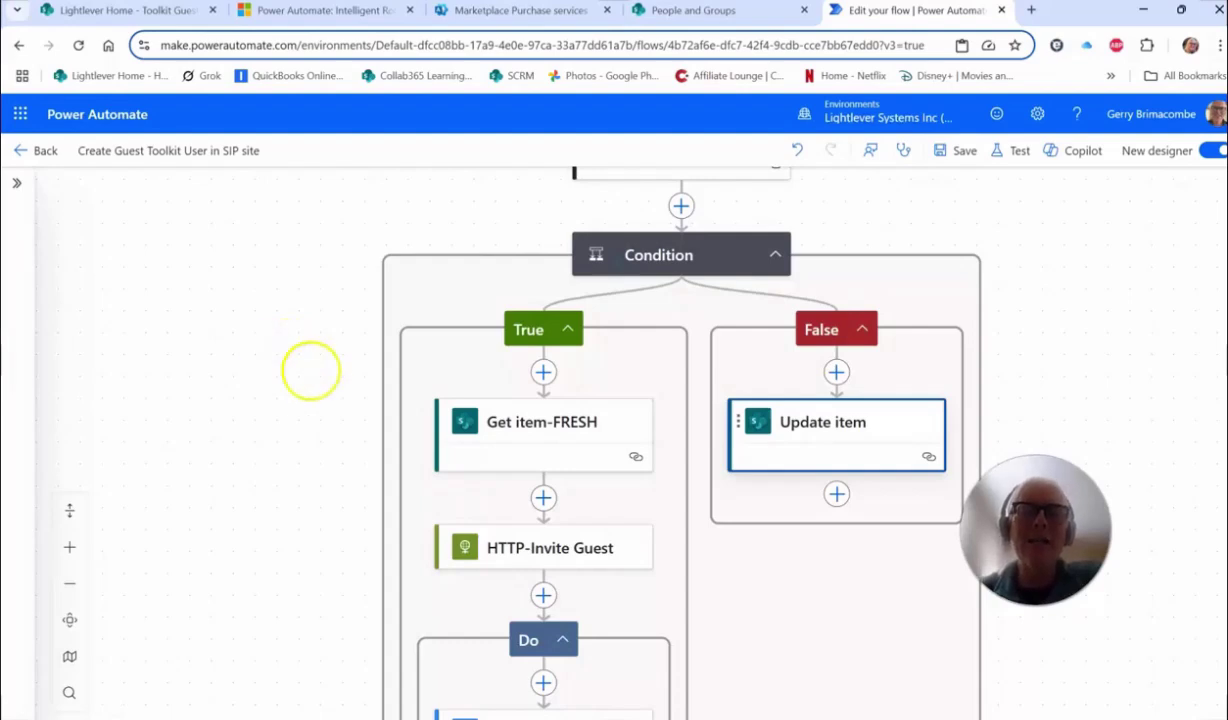
{"action": "left_click", "coordinate": [587, 428]}
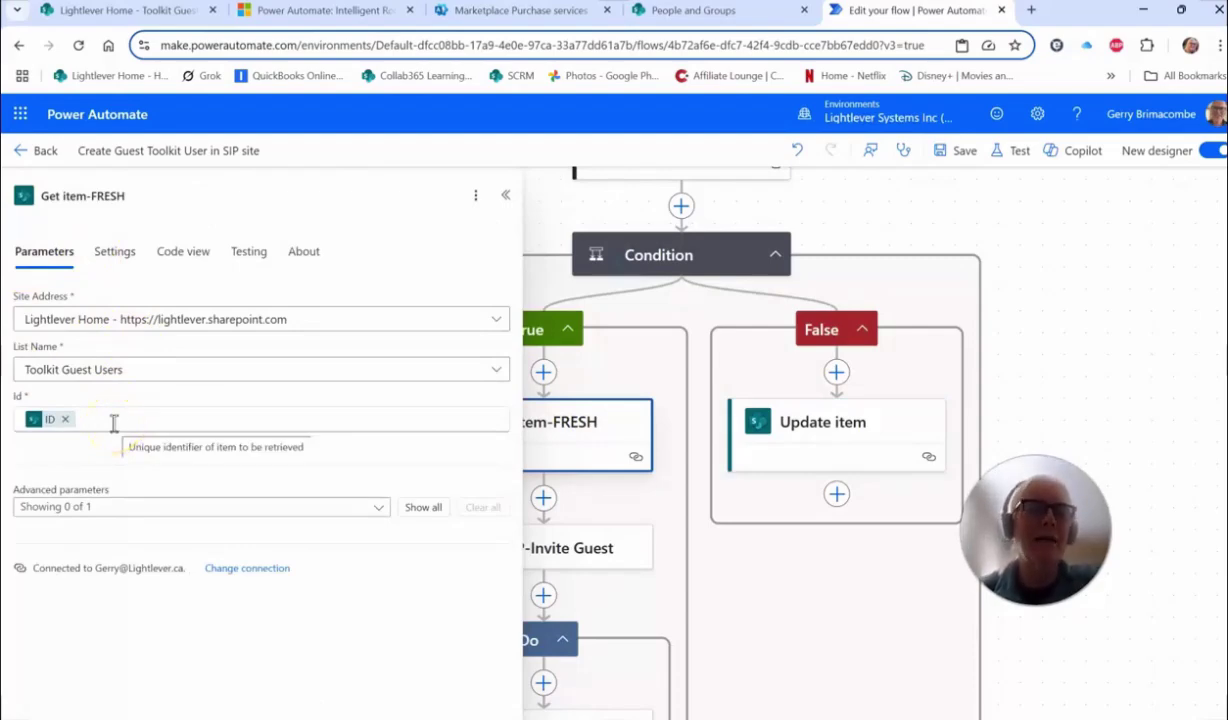
{"action": "left_click", "coordinate": [148, 428]}
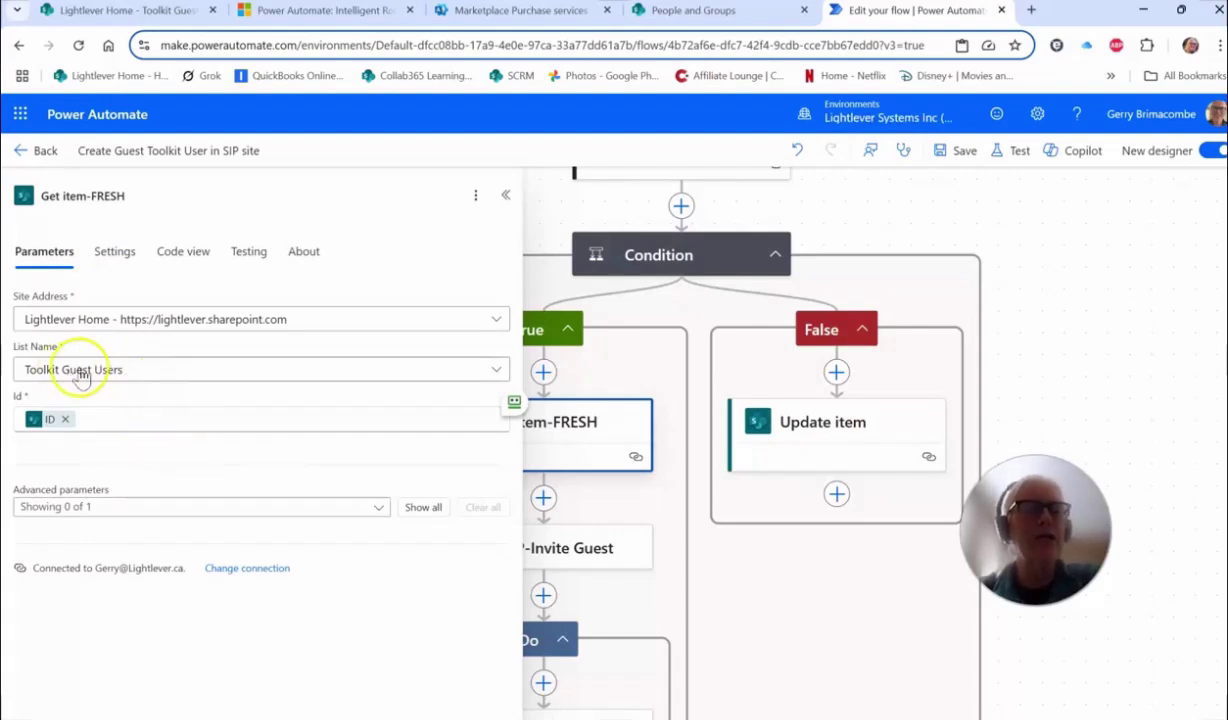
{"action": "left_click", "coordinate": [142, 372]}
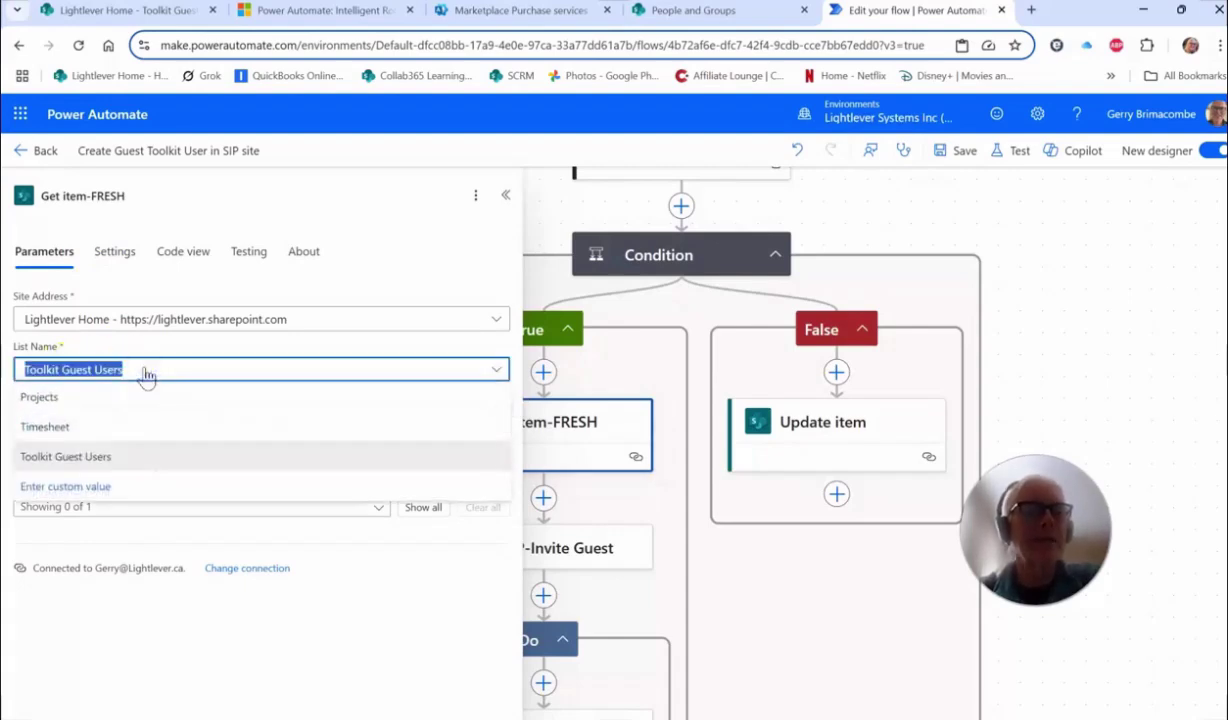
{"action": "left_click", "coordinate": [185, 550]}
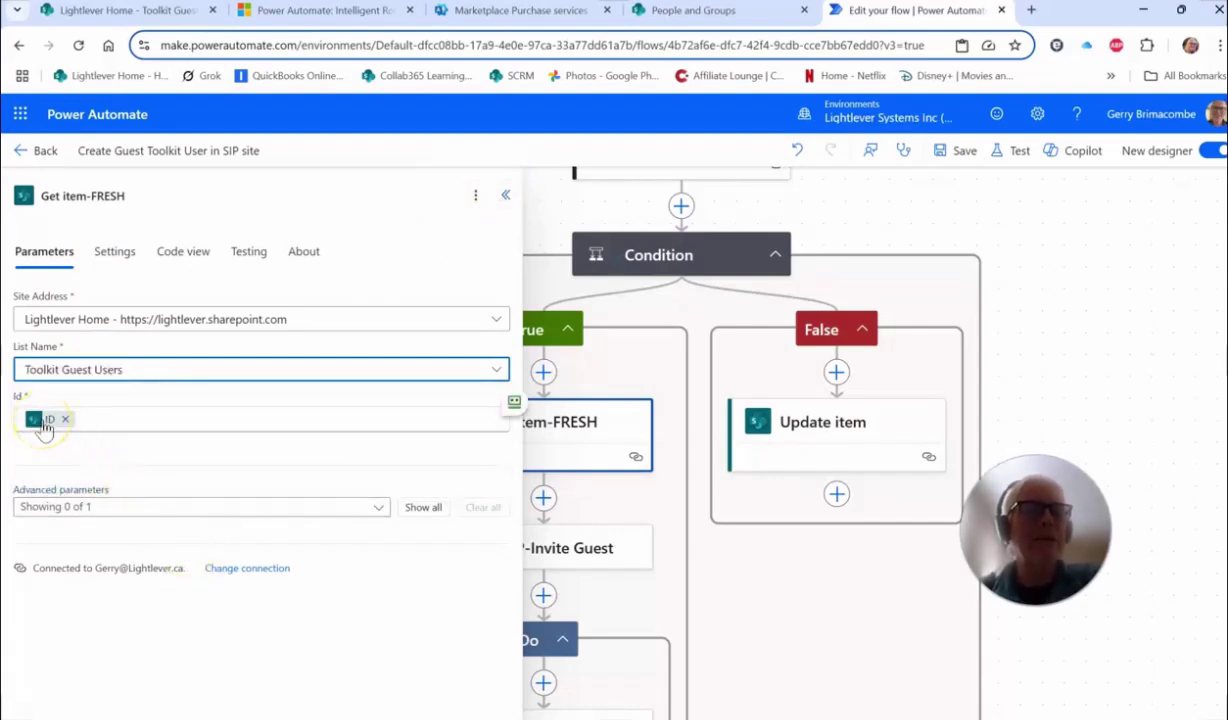
{"action": "mouse_move", "coordinate": [55, 426]}
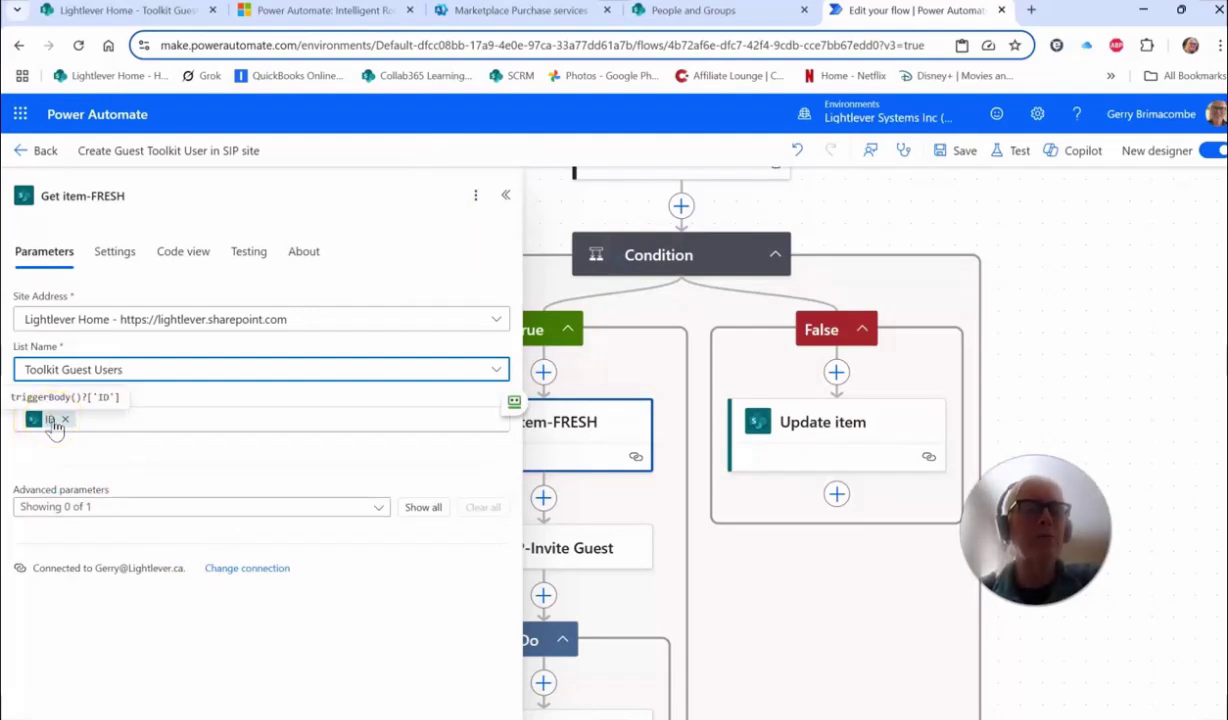
Close the Get item-FRESH panel and open the HTTP-Invite Guest step's settings.
{"action": "left_click", "coordinate": [507, 196]}
{"action": "scroll", "coordinate": [543, 375], "scroll_direction": "down", "scroll_amount": 1}
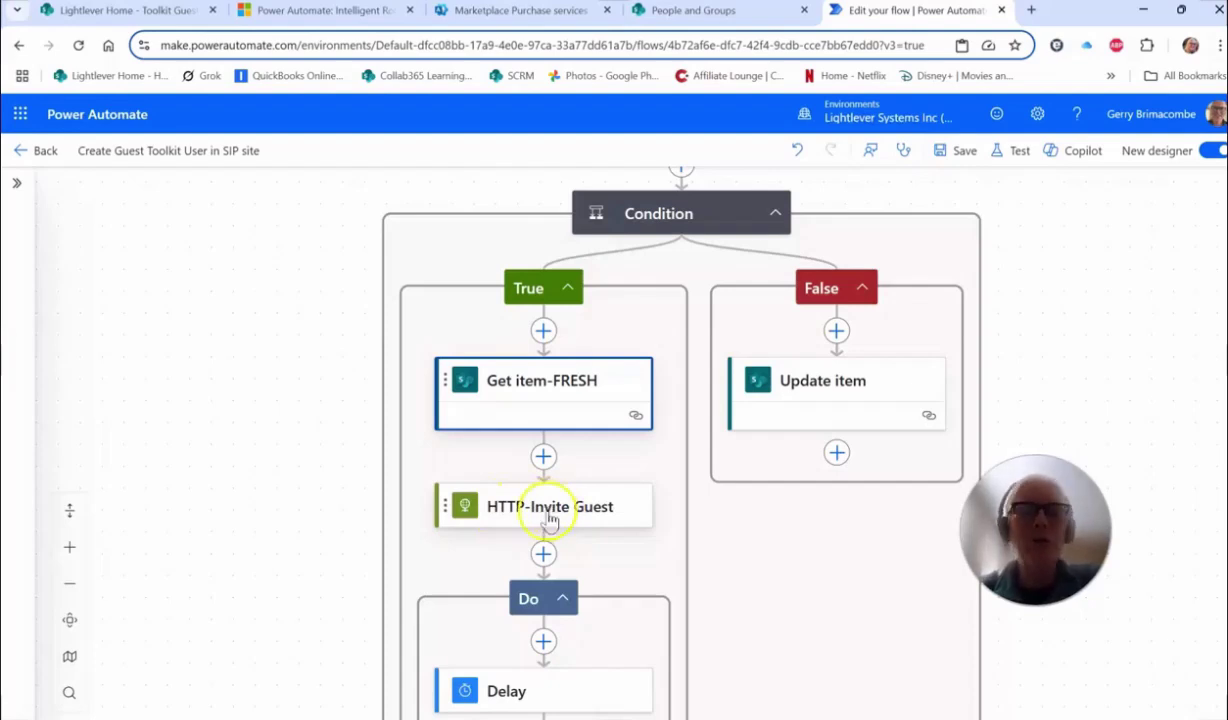
{"action": "left_click", "coordinate": [543, 510]}
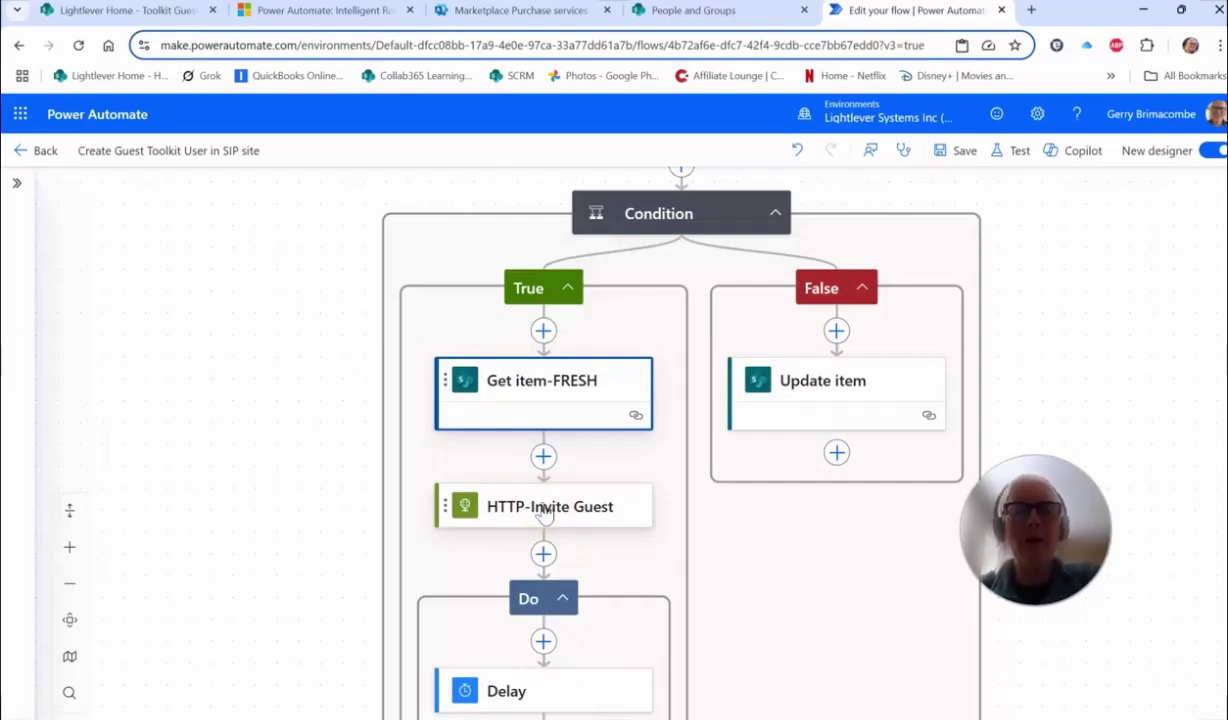
{"action": "left_click", "coordinate": [556, 513]}
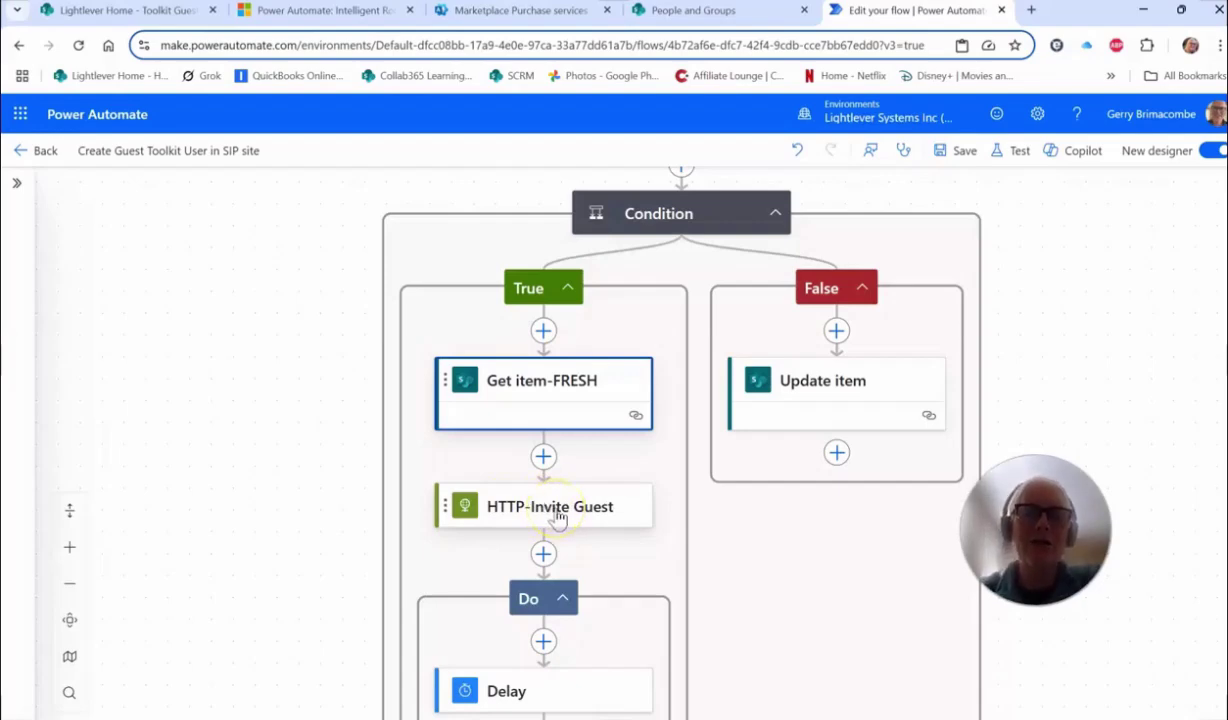
{"action": "left_click", "coordinate": [556, 510]}
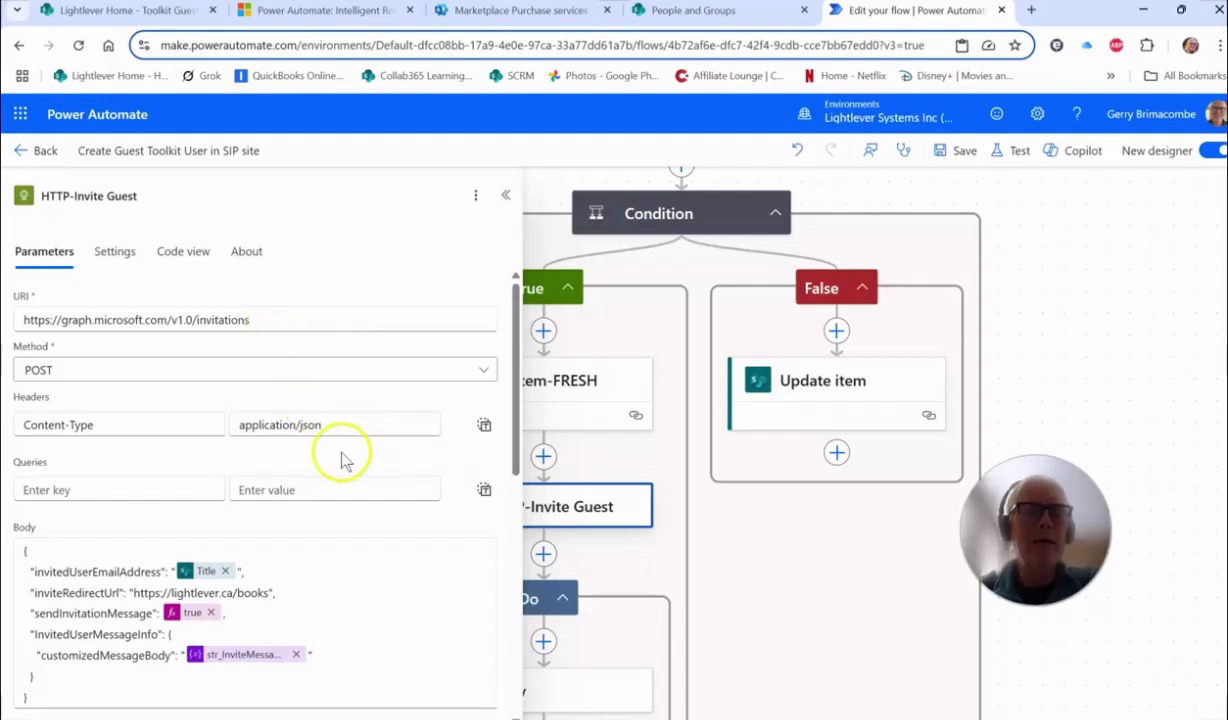
Review the POST to graph.microsoft.com/v1.0/invitations, its headers, and the JSON body using Get item-FRESH's Title.
{"action": "scroll", "coordinate": [340, 458], "scroll_direction": "down", "scroll_amount": 1}
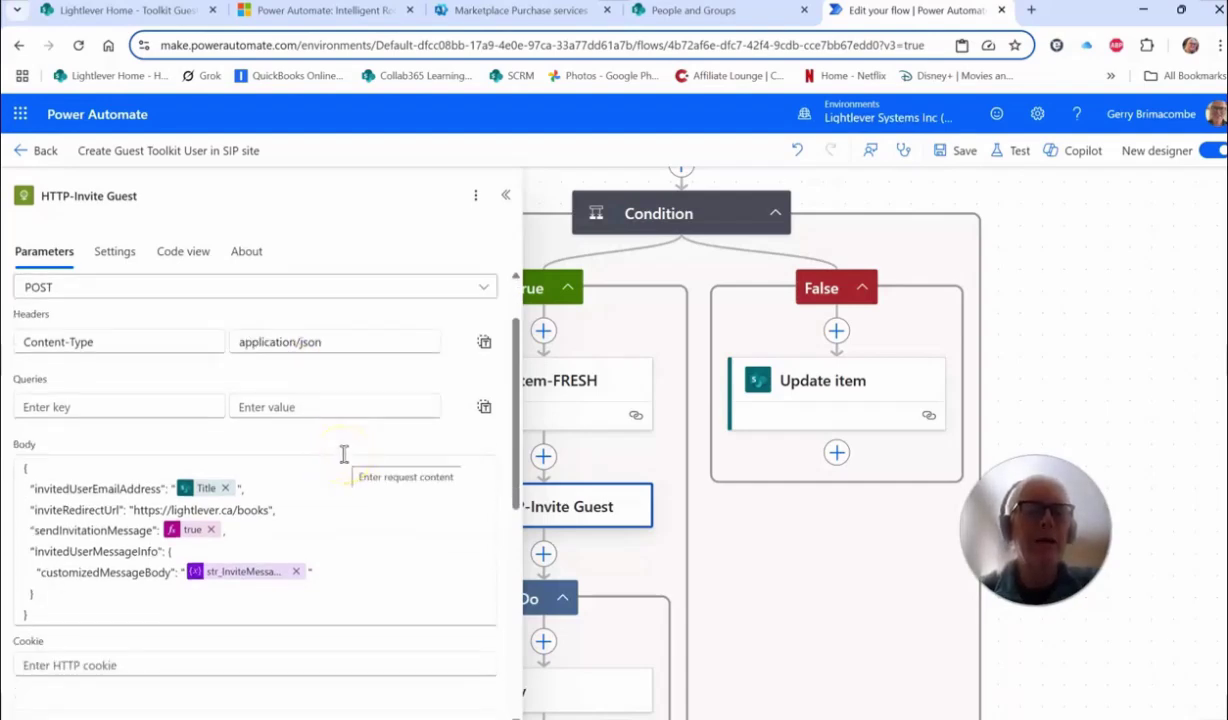
{"action": "scroll", "coordinate": [344, 490], "scroll_direction": "down", "scroll_amount": 1}
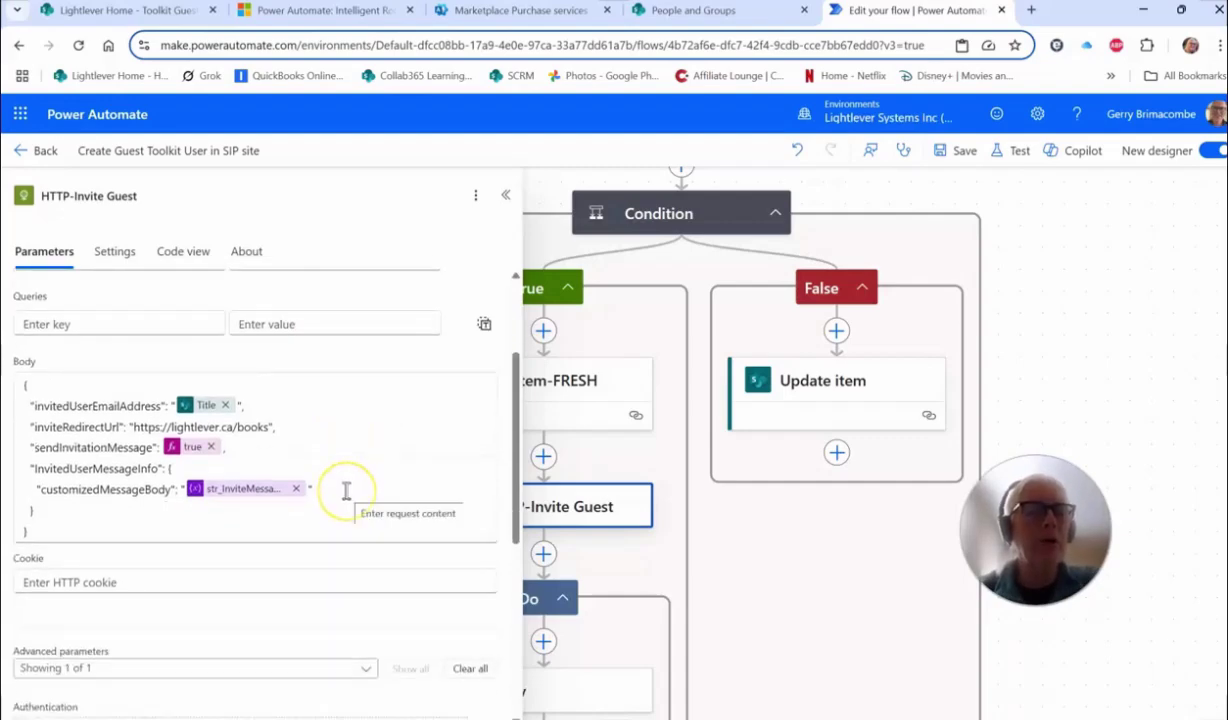
{"action": "scroll", "coordinate": [352, 484], "scroll_direction": "up", "scroll_amount": 1}
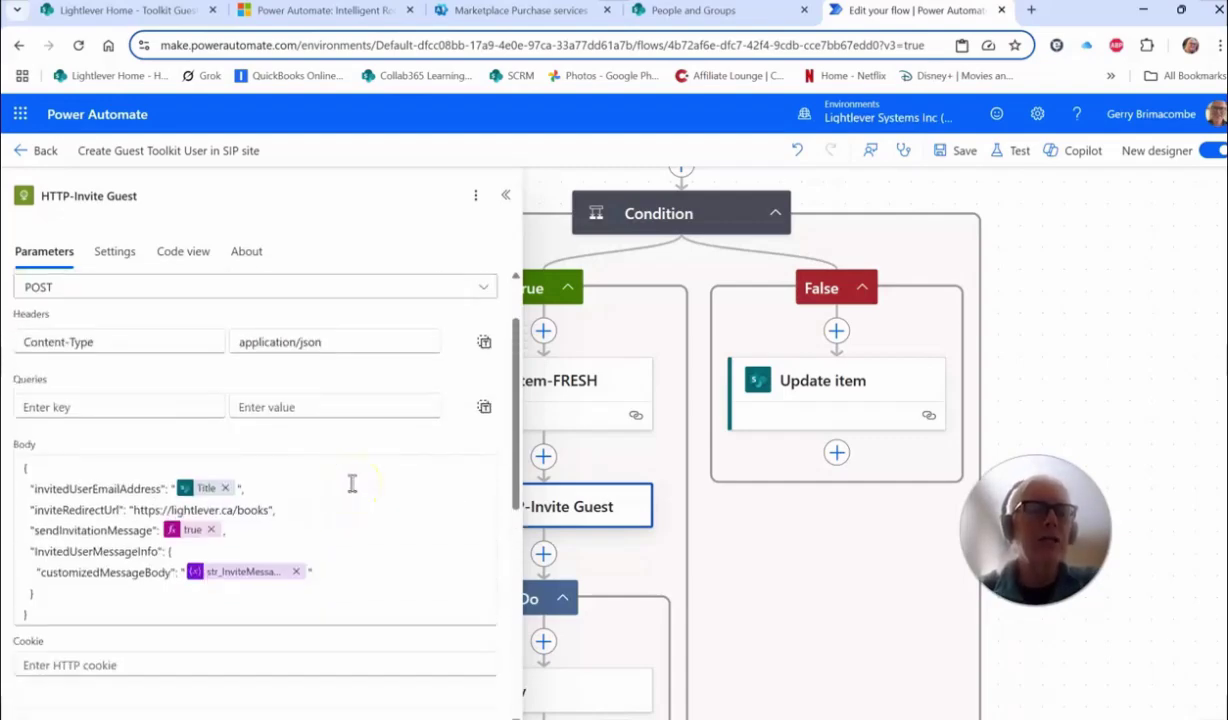
{"action": "scroll", "coordinate": [352, 484], "scroll_direction": "up", "scroll_amount": 1}
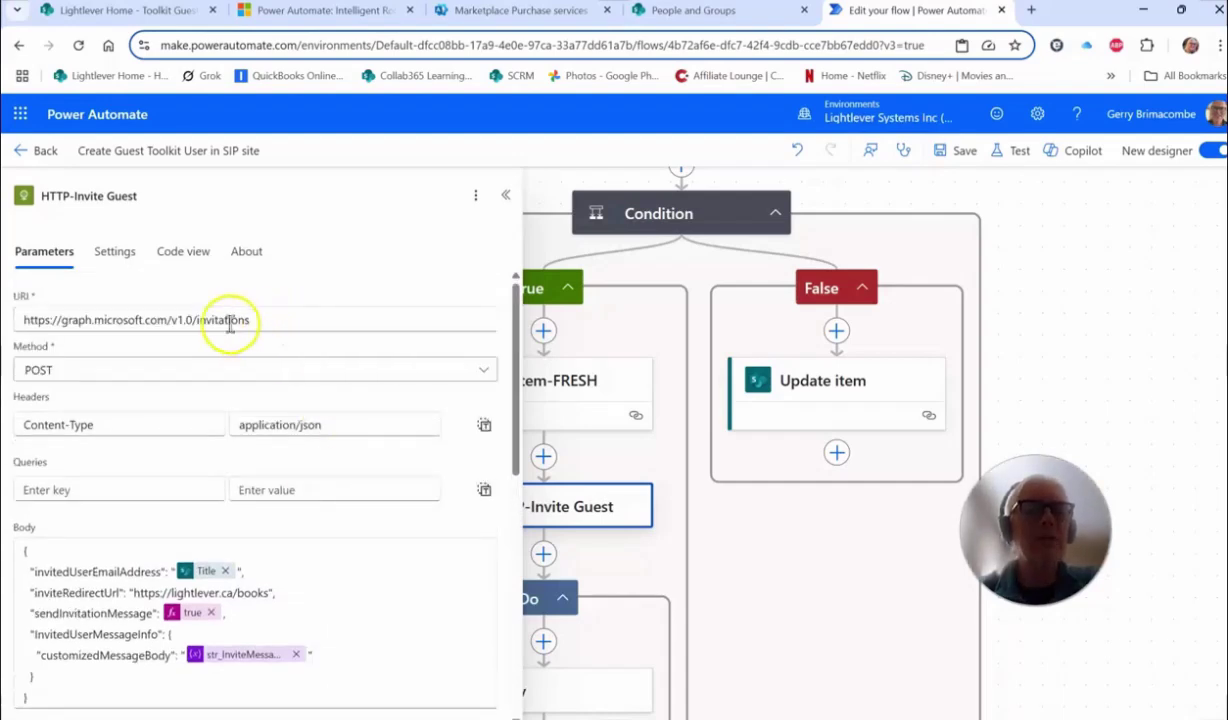
{"action": "double_click", "coordinate": [229, 322]}
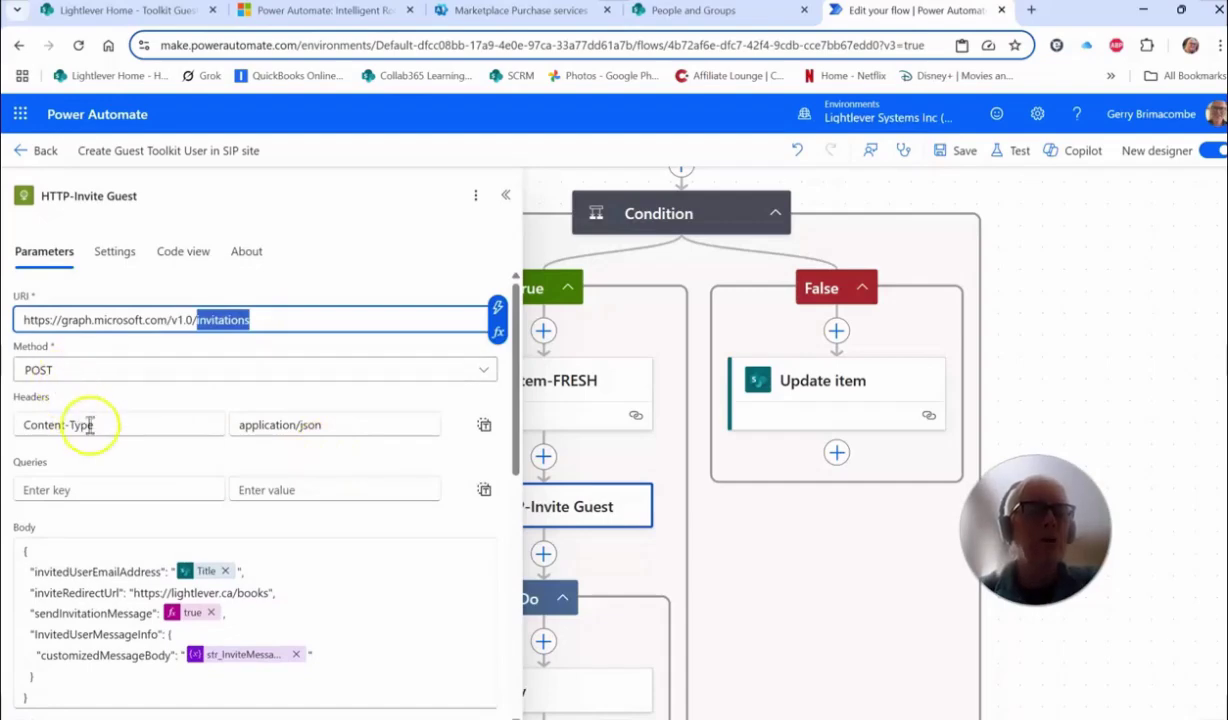
{"action": "scroll", "coordinate": [130, 418], "scroll_direction": "down", "scroll_amount": 1}
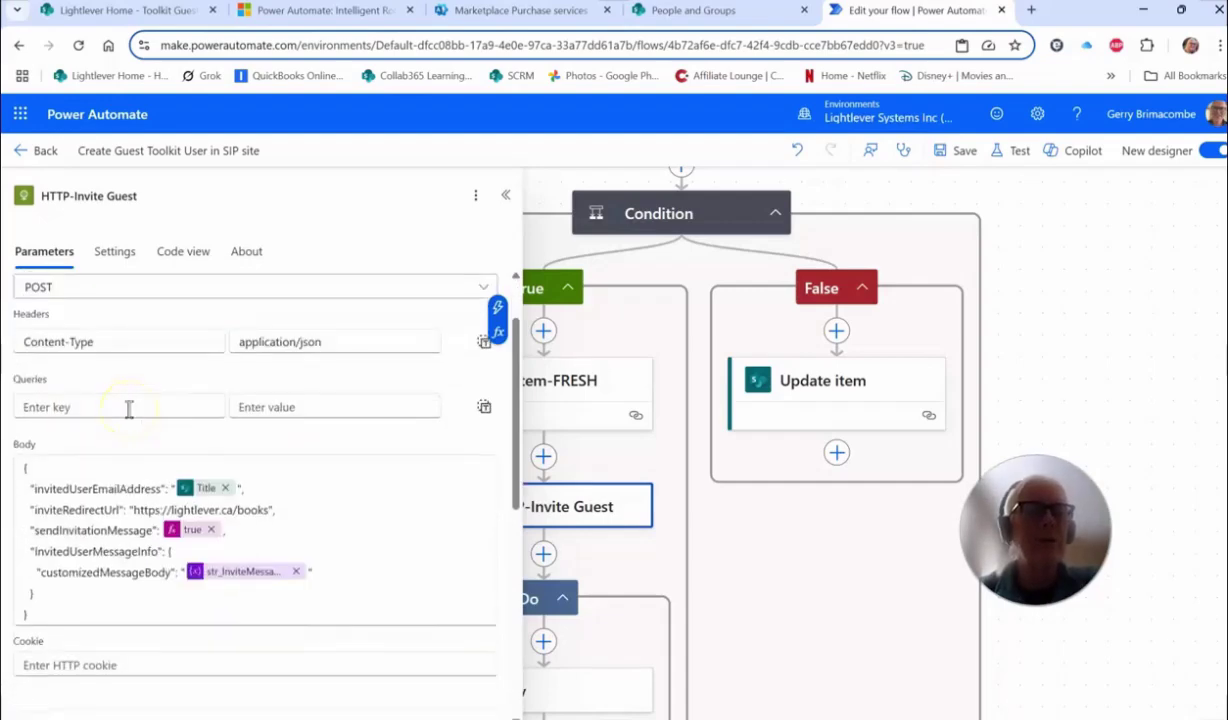
{"action": "scroll", "coordinate": [129, 408], "scroll_direction": "down", "scroll_amount": 1}
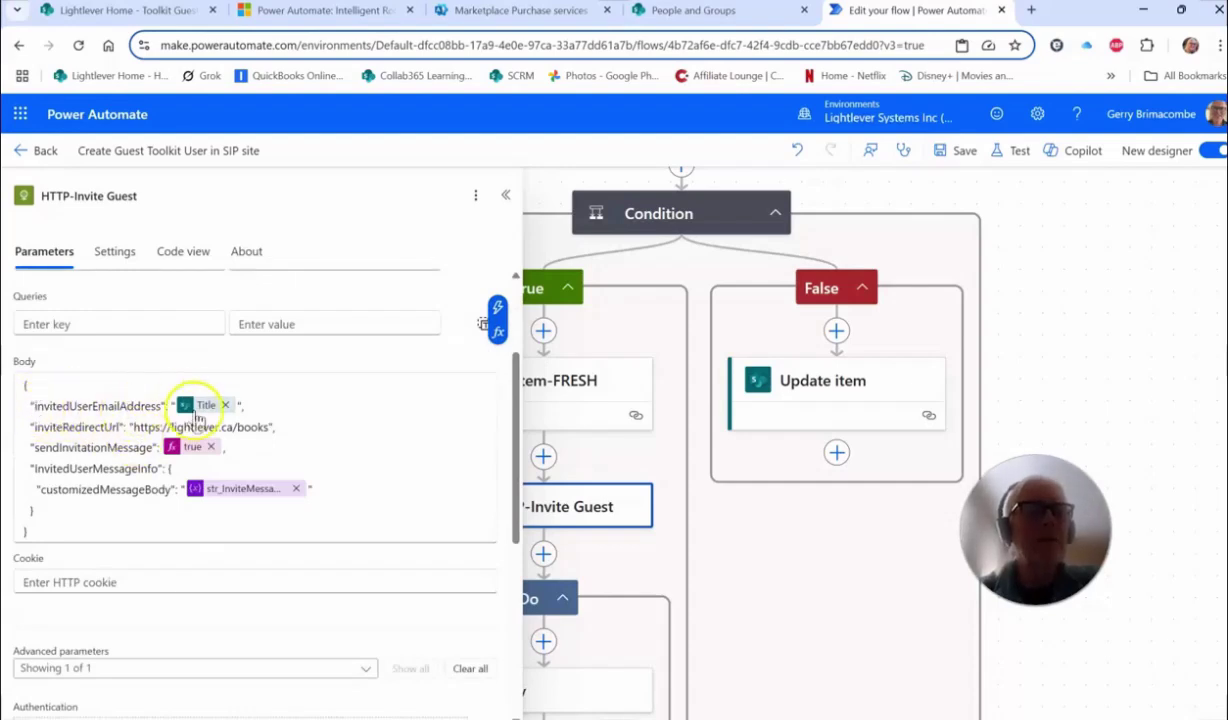
{"action": "mouse_move", "coordinate": [208, 418]}
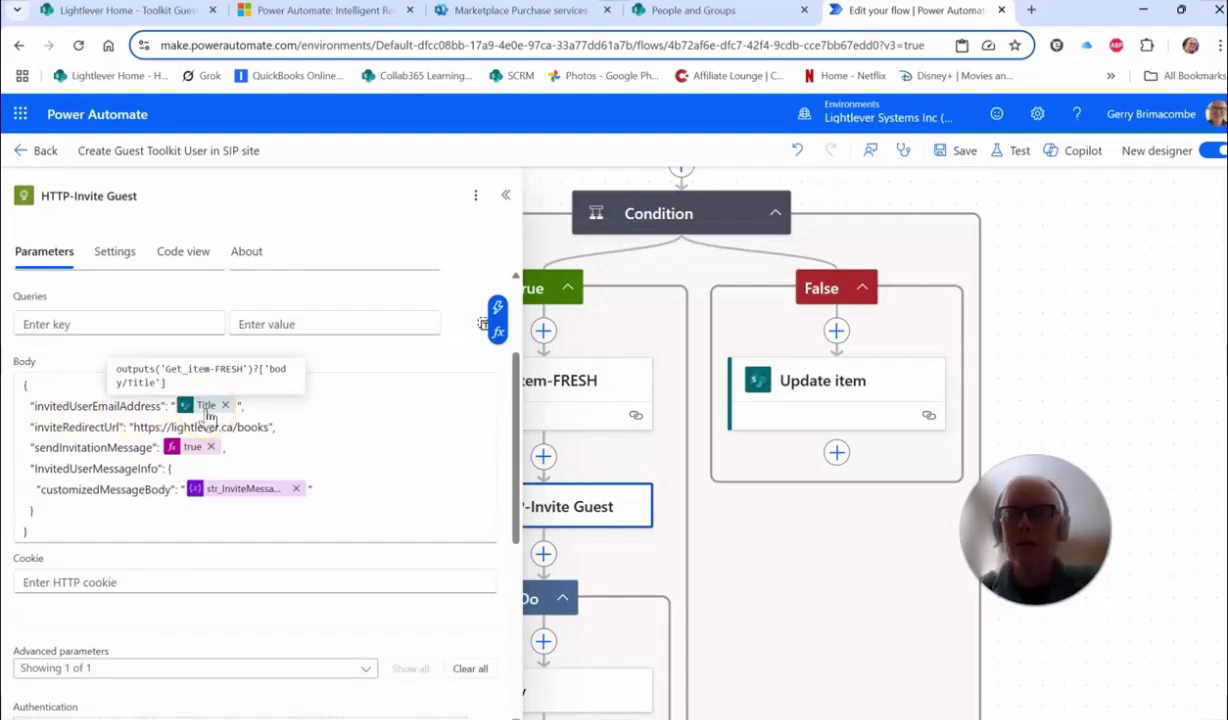
{"action": "left_click", "coordinate": [112, 12]}
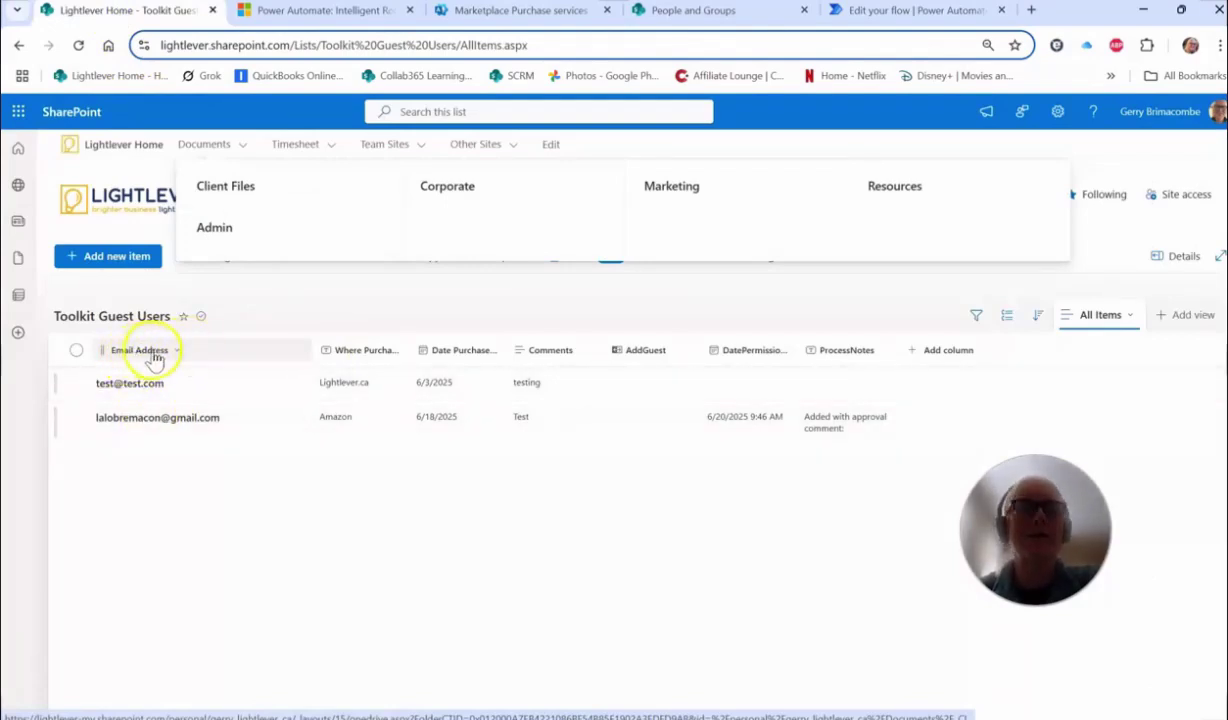
{"action": "left_click", "coordinate": [888, 12]}
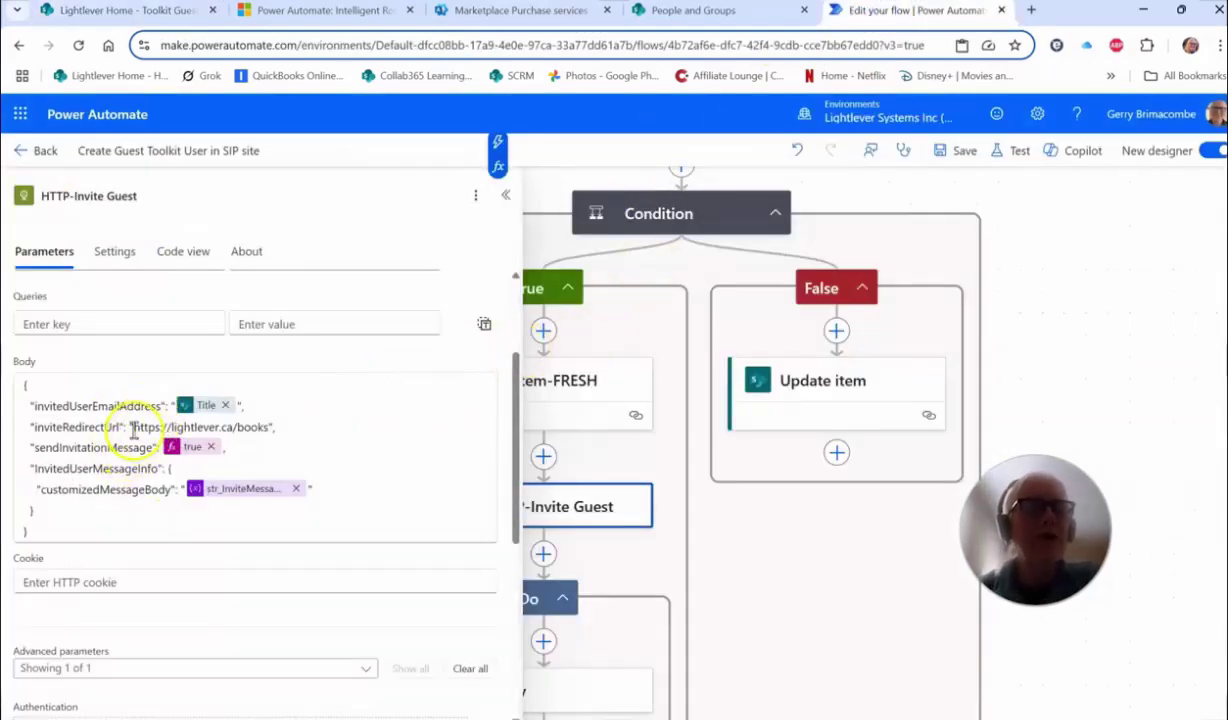
{"action": "left_click_drag", "start_coordinate": [134, 427], "coordinate": [271, 427]}
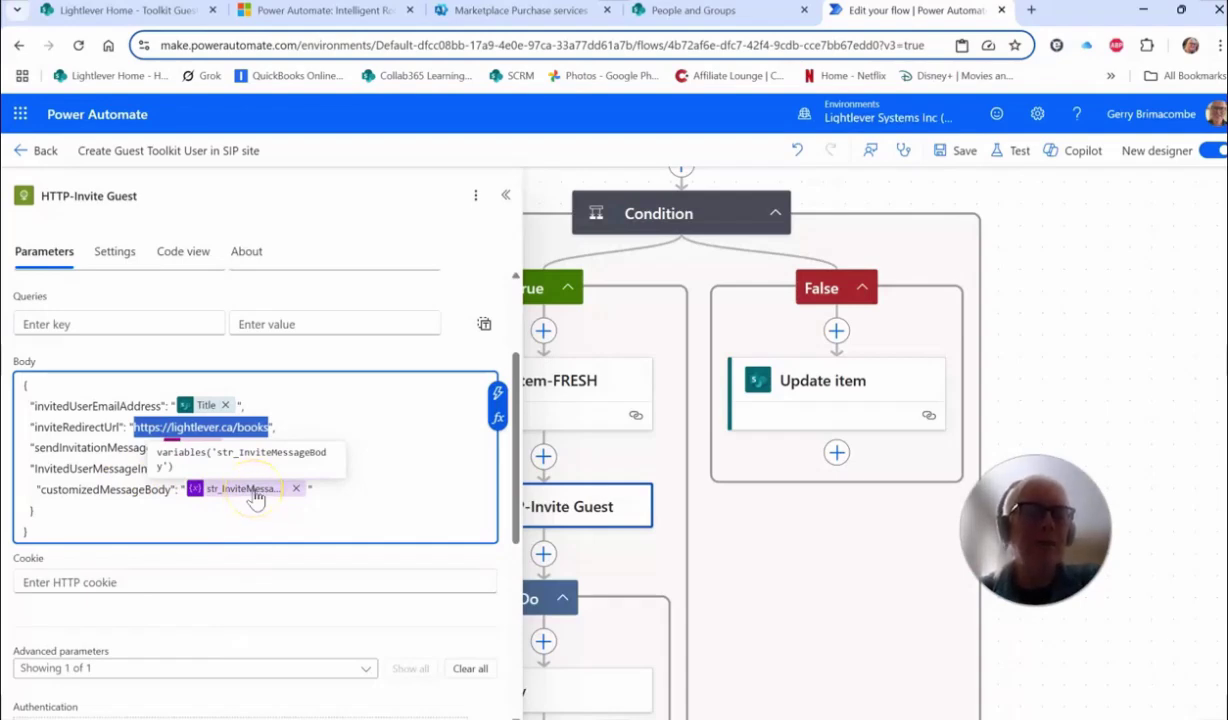
{"action": "scroll", "coordinate": [255, 523], "scroll_direction": "down", "scroll_amount": 1}
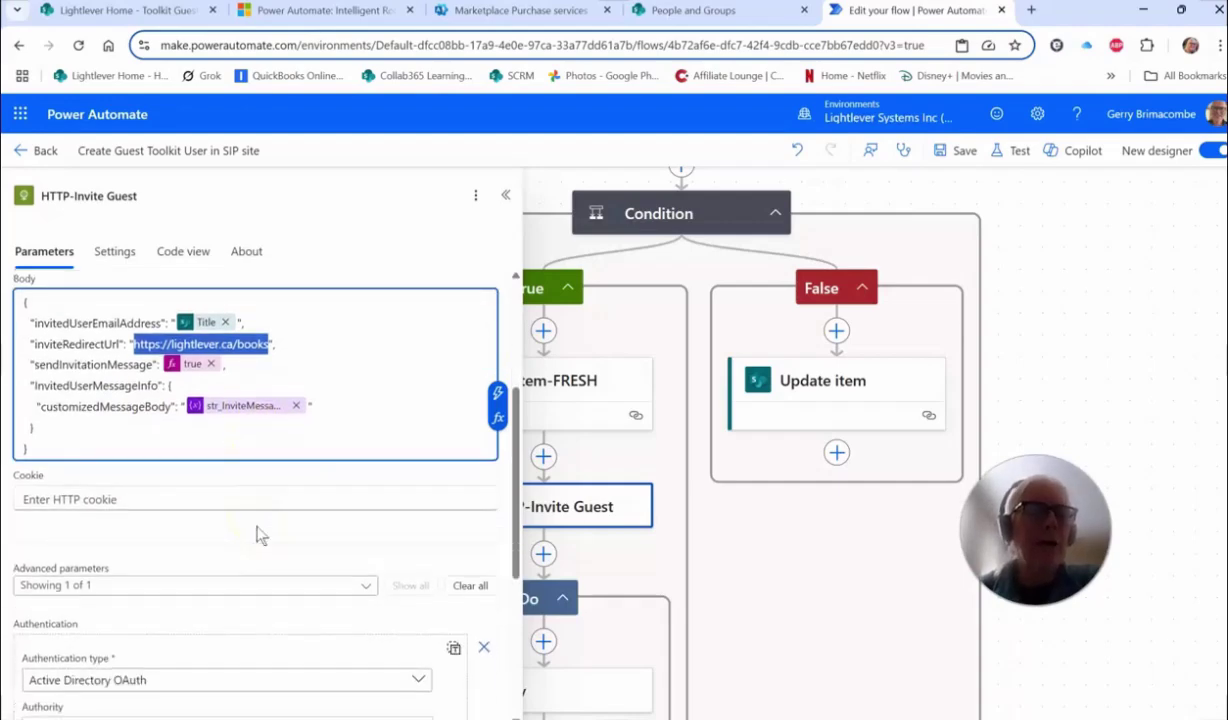
{"action": "scroll", "coordinate": [255, 535], "scroll_direction": "down", "scroll_amount": 2}
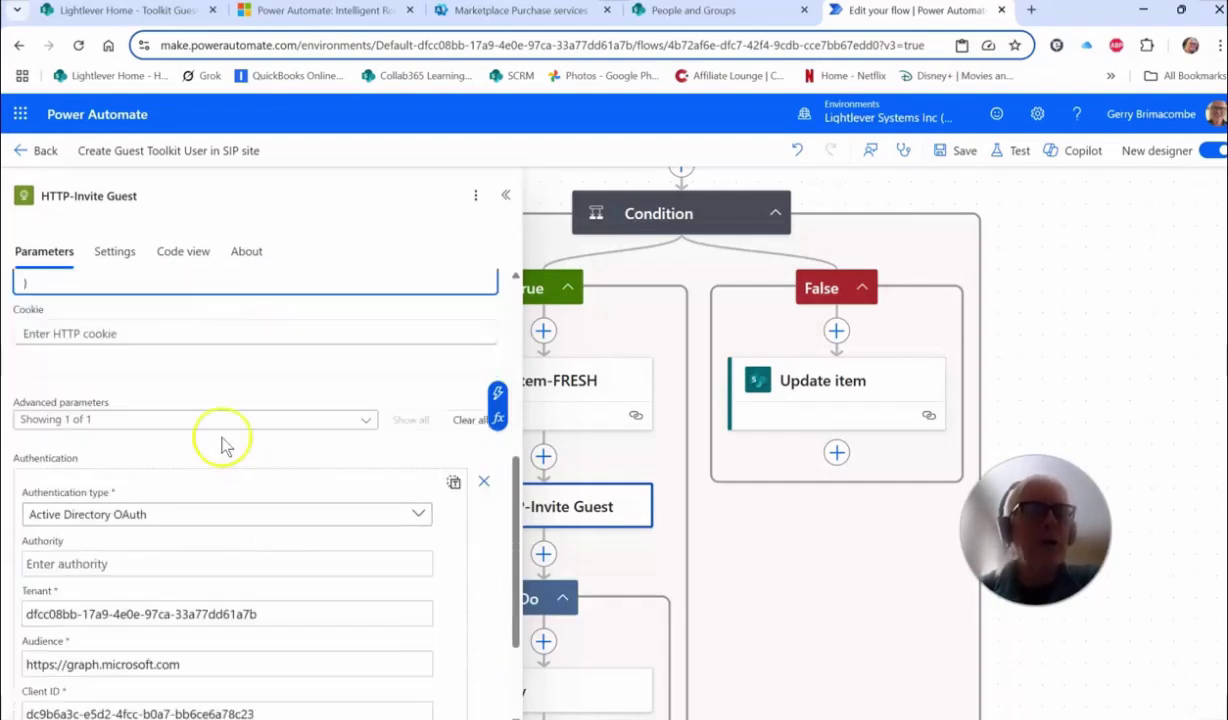
{"action": "scroll", "coordinate": [205, 340], "scroll_direction": "down", "scroll_amount": 1}
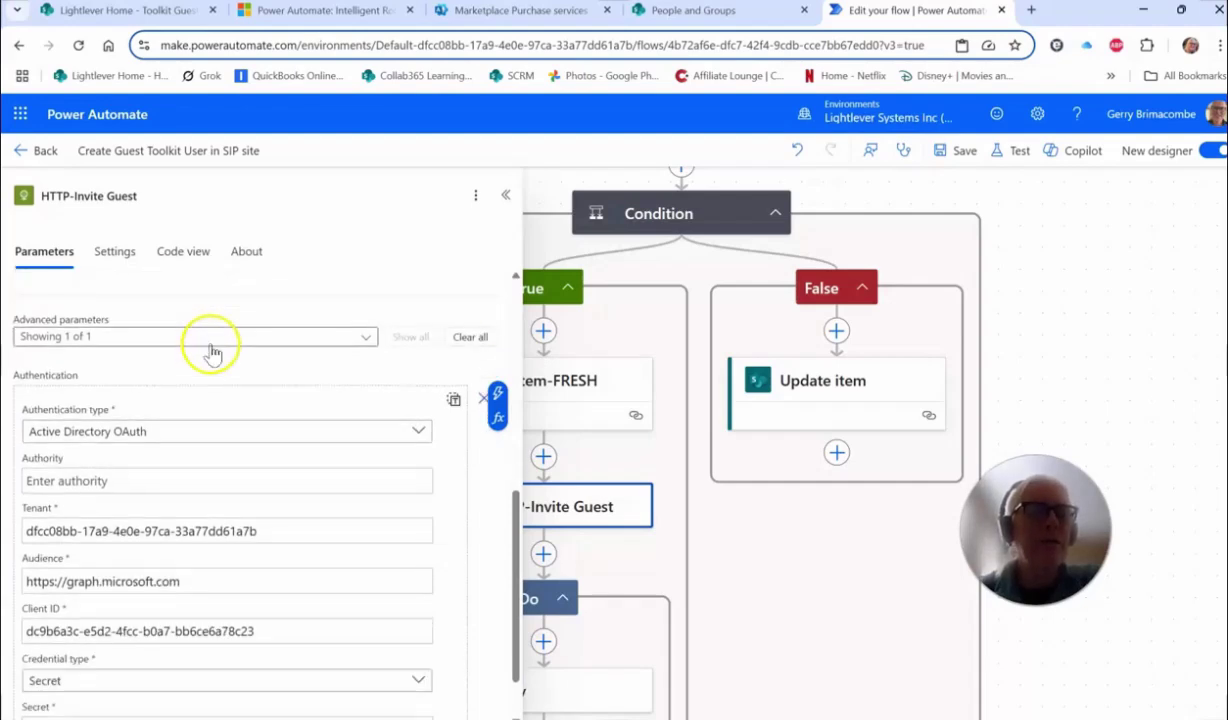
{"action": "scroll", "coordinate": [212, 350], "scroll_direction": "down", "scroll_amount": 1}
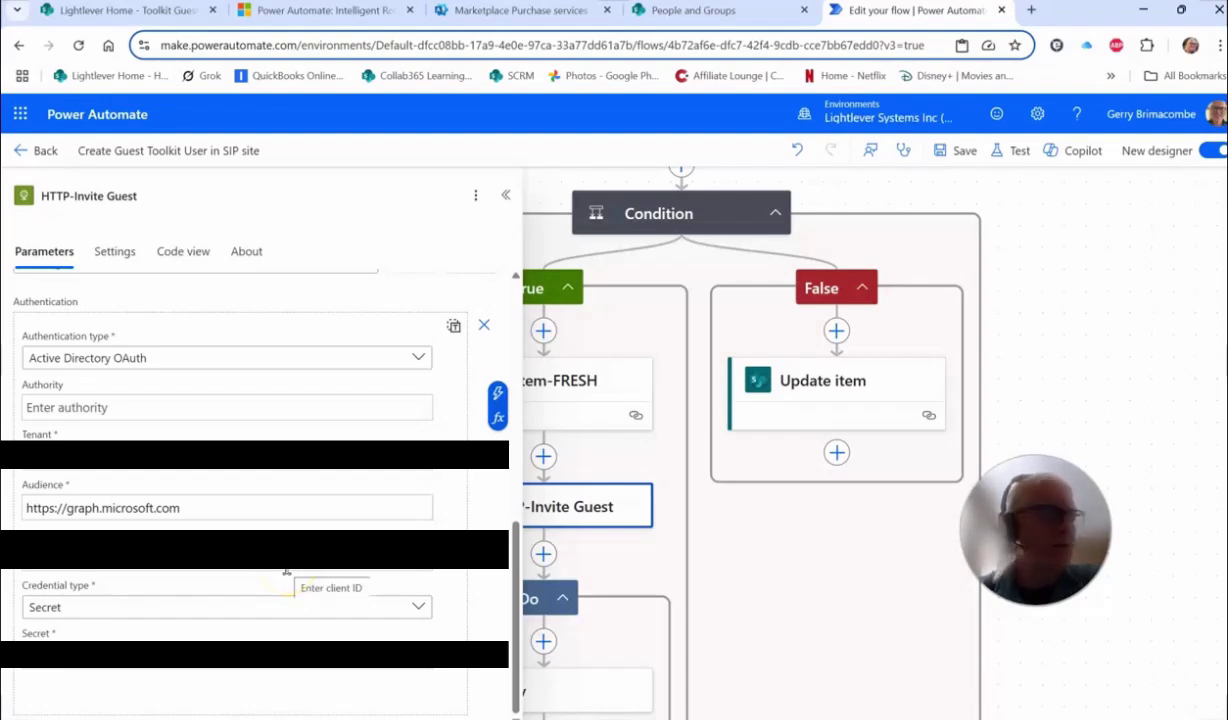
Close the HTTP-Invite Guest settings, switch to Outlook and download the invitation email's pictures.
{"action": "left_click", "coordinate": [507, 198]}
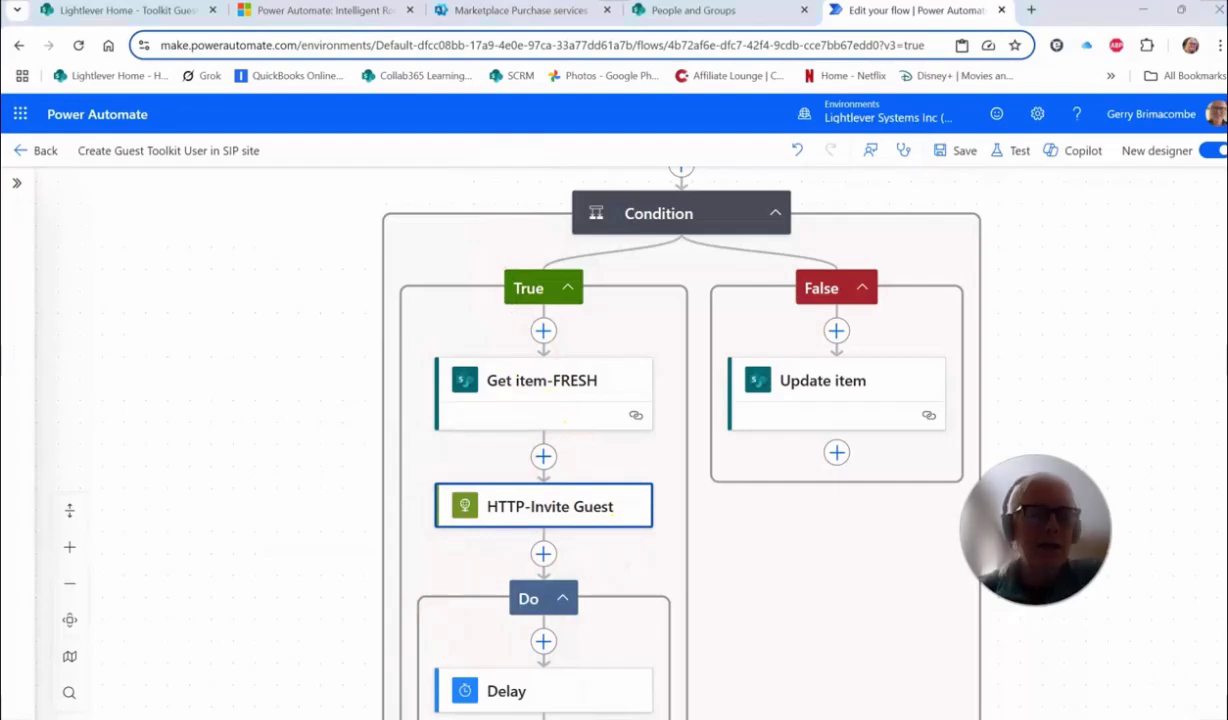
{"action": "mouse_move", "coordinate": [172, 715]}
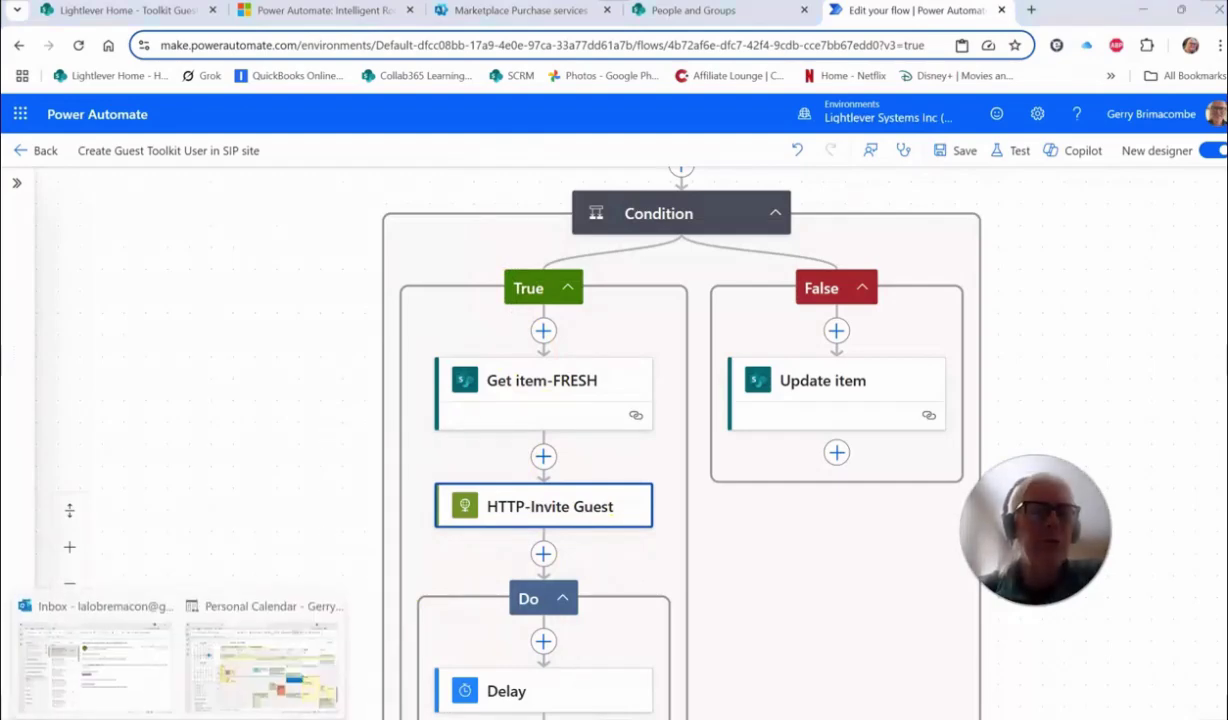
{"action": "left_click", "coordinate": [129, 684]}
{"action": "right_click", "coordinate": [589, 284]}
{"action": "left_click", "coordinate": [660, 395]}
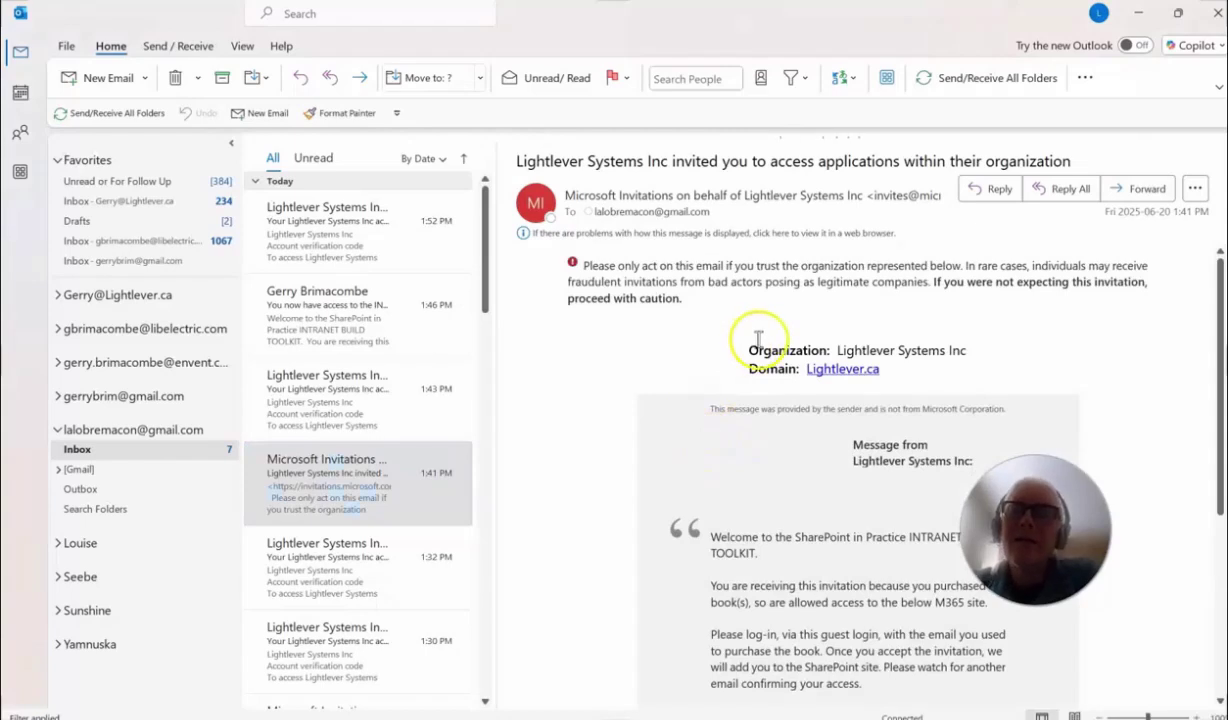
Accept the Lightlever Systems Inc guest invitation from the email.
{"action": "scroll", "coordinate": [865, 418], "scroll_direction": "down", "scroll_amount": 5}
{"action": "scroll", "coordinate": [858, 415], "scroll_direction": "down", "scroll_amount": 2}
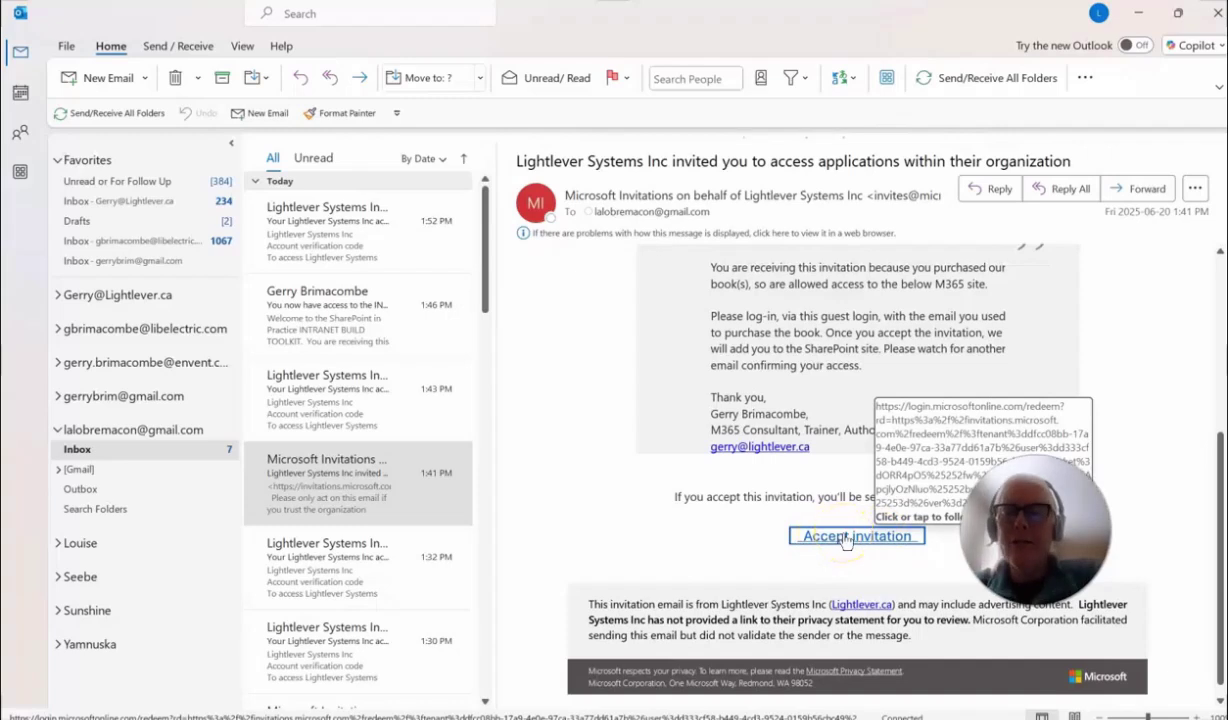
{"action": "left_click", "coordinate": [849, 543]}
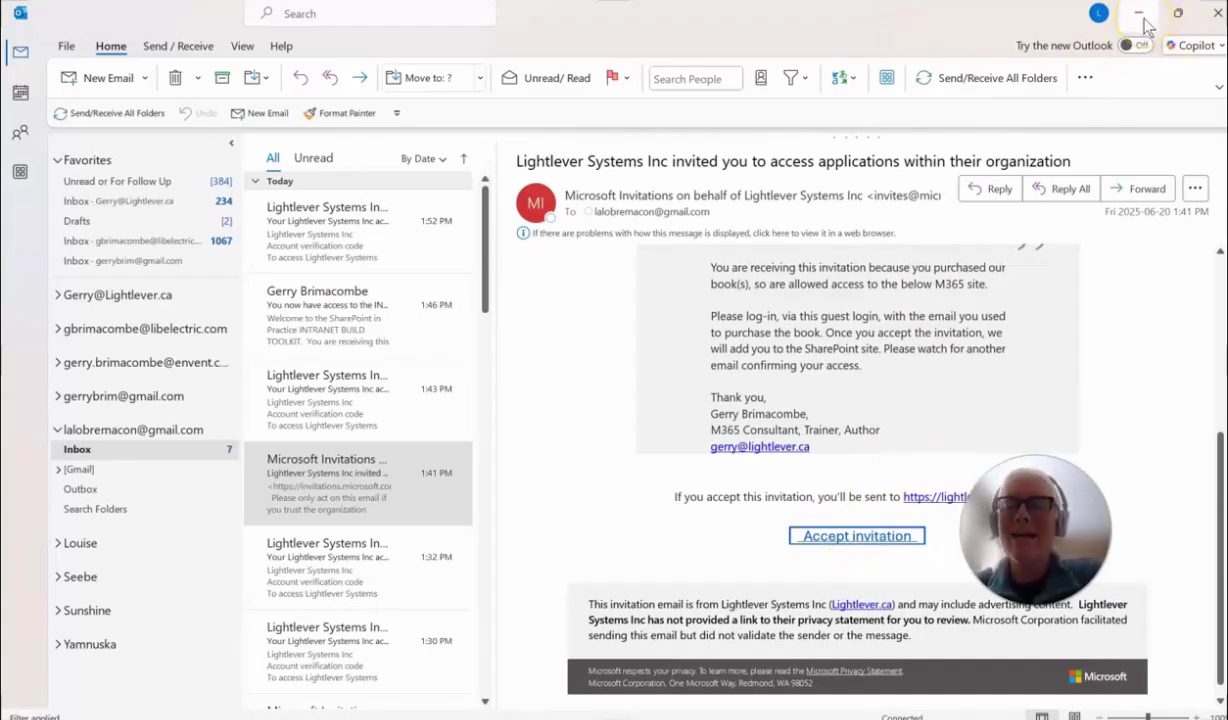
Minimize Outlook and confirm the Do loop's Delay step is set to Count 5, Unit Minute.
{"action": "left_click", "coordinate": [1139, 14]}
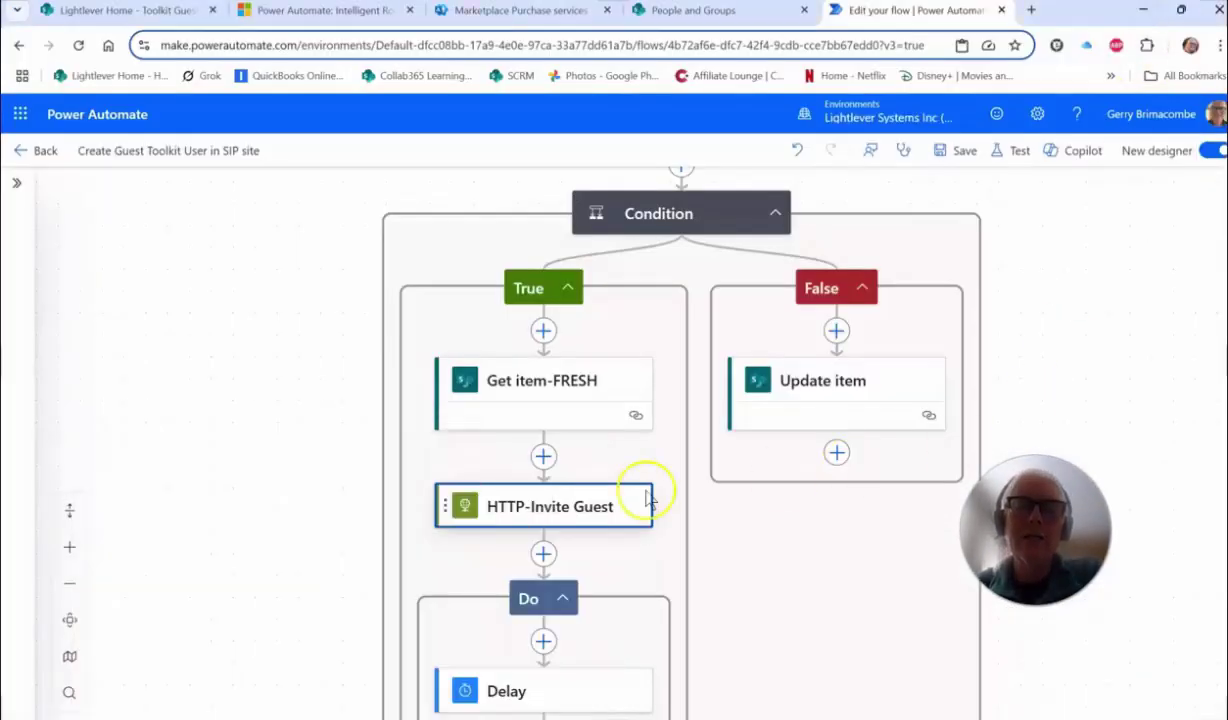
{"action": "scroll", "coordinate": [628, 468], "scroll_direction": "down", "scroll_amount": 3}
{"action": "scroll", "coordinate": [640, 453], "scroll_direction": "down", "scroll_amount": 2}
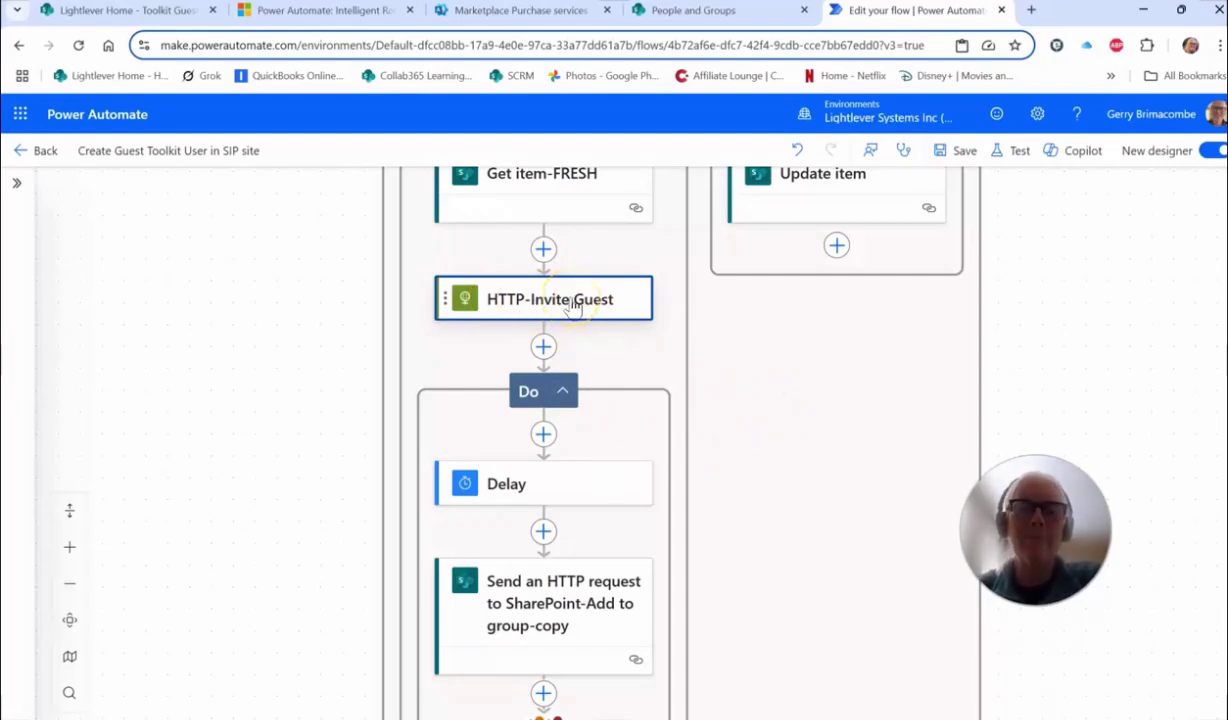
{"action": "scroll", "coordinate": [550, 400], "scroll_direction": "down", "scroll_amount": 1}
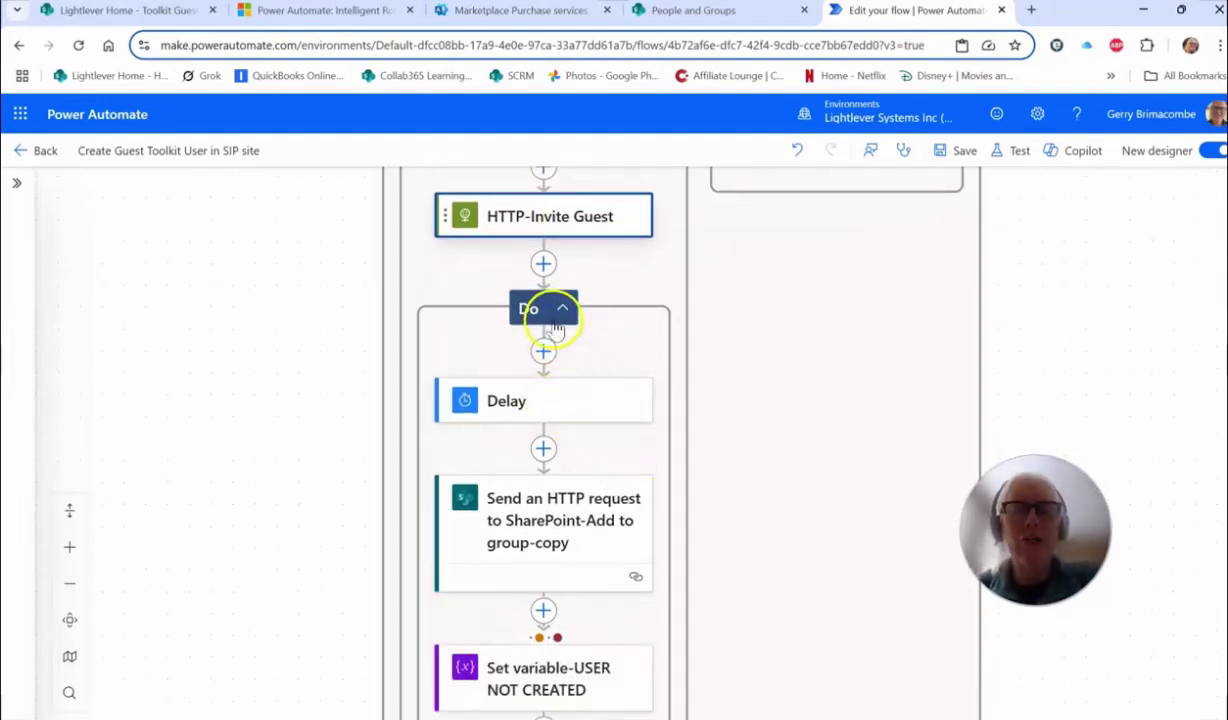
{"action": "scroll", "coordinate": [556, 329], "scroll_direction": "down", "scroll_amount": 2}
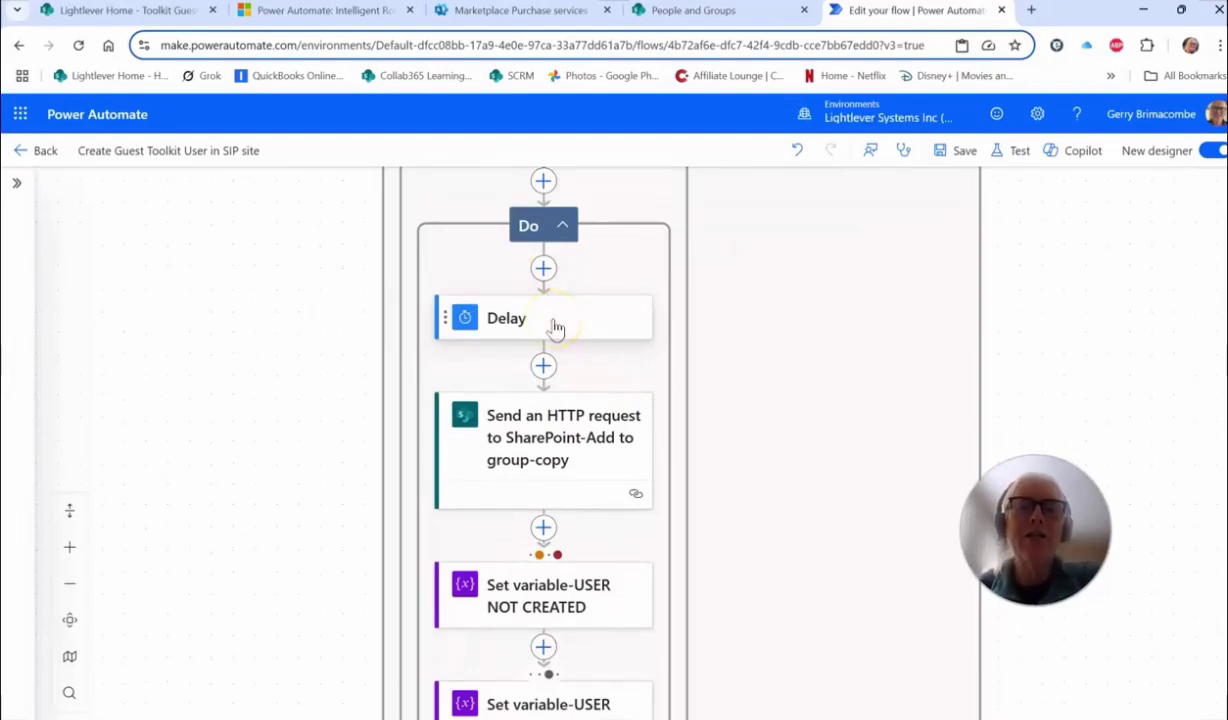
{"action": "scroll", "coordinate": [556, 329], "scroll_direction": "up", "scroll_amount": 1}
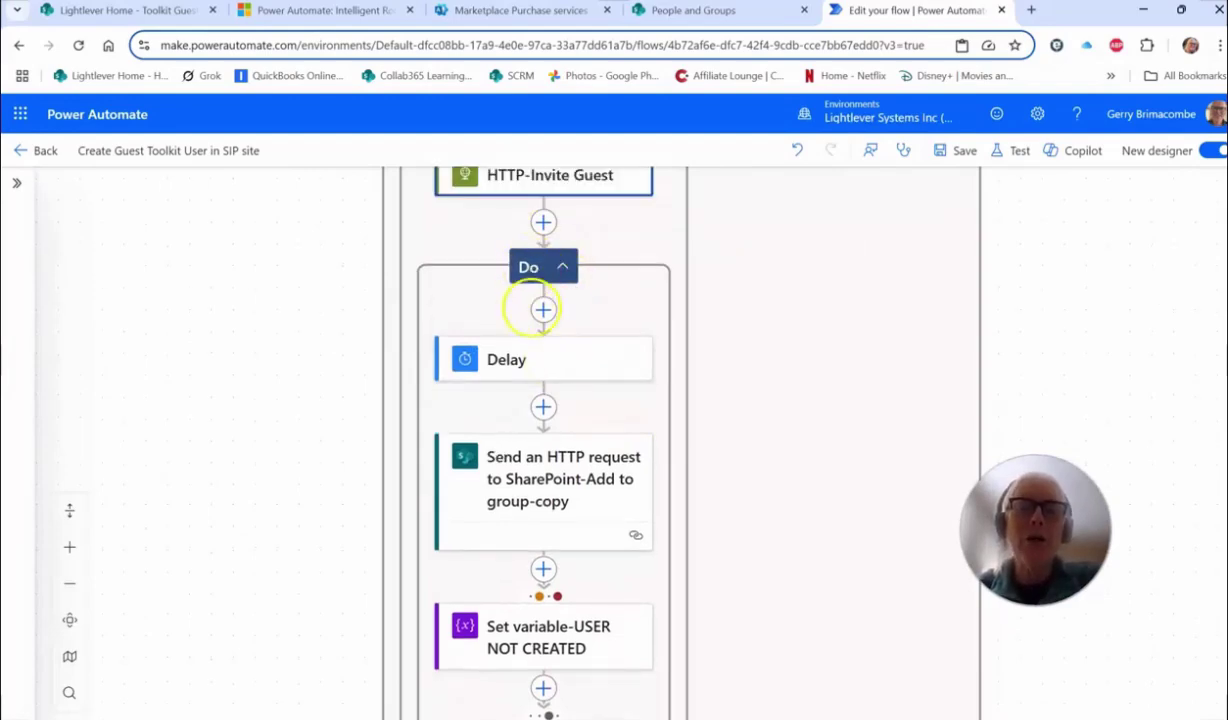
{"action": "left_click", "coordinate": [534, 359]}
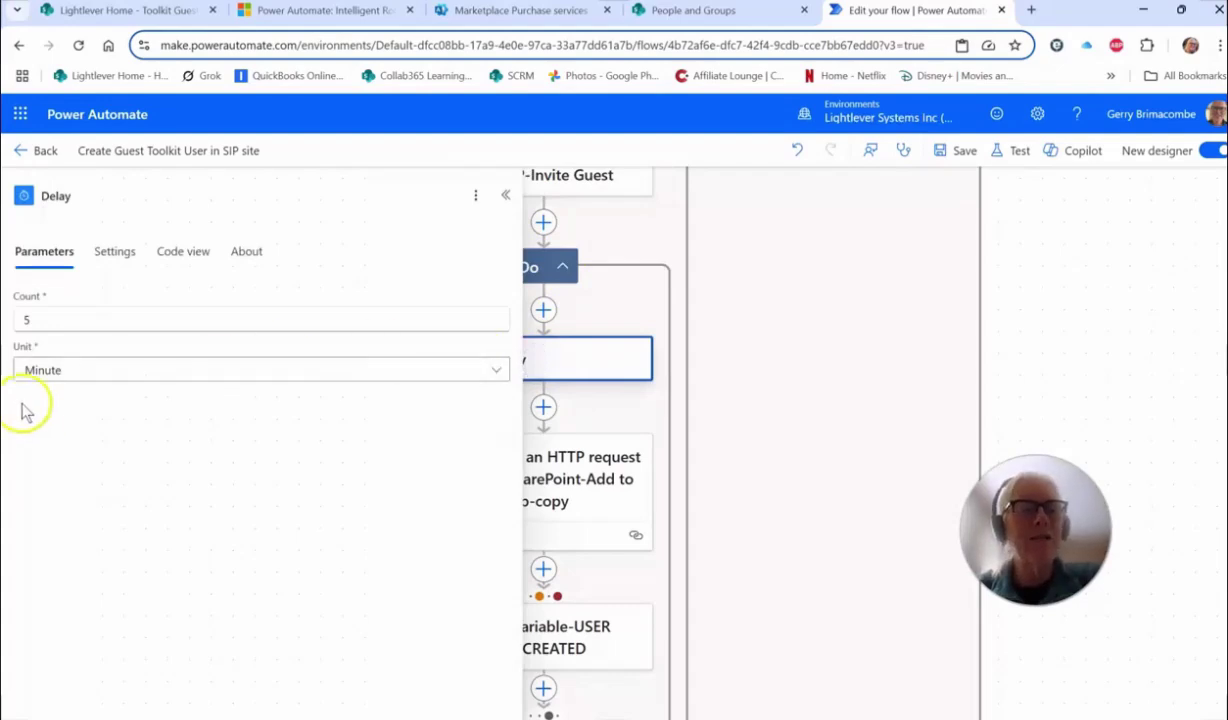
{"action": "left_click", "coordinate": [501, 199]}
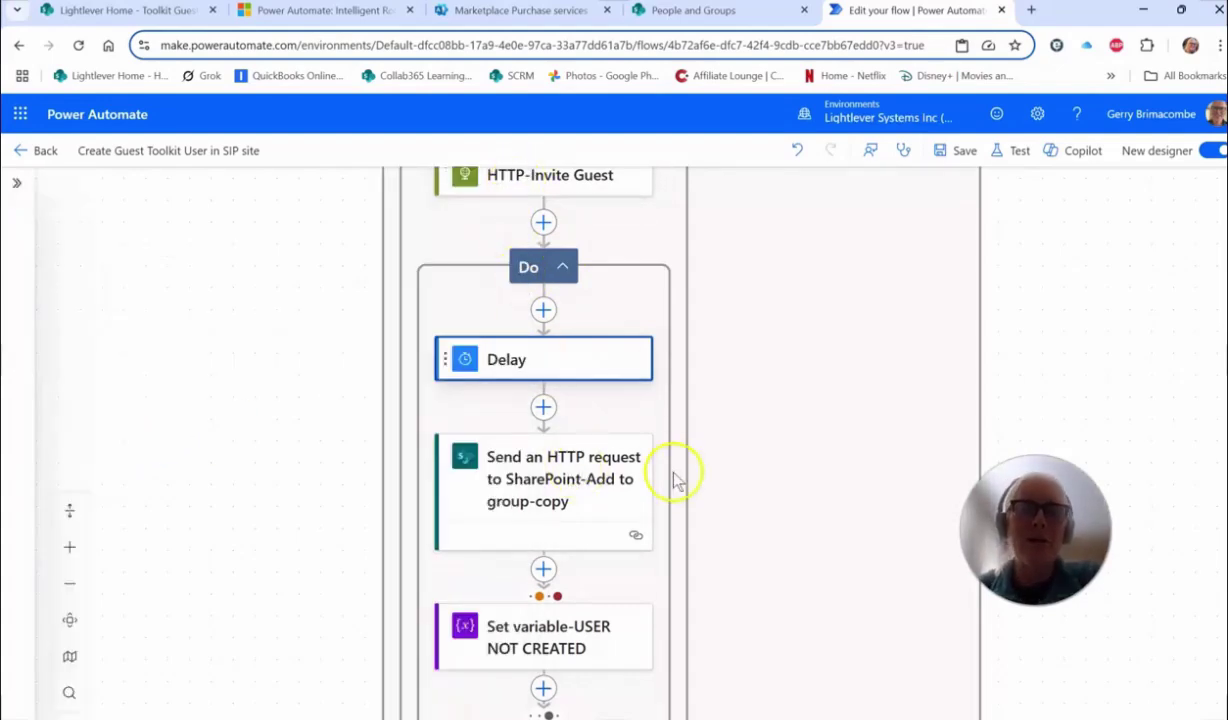
{"action": "left_click", "coordinate": [563, 485]}
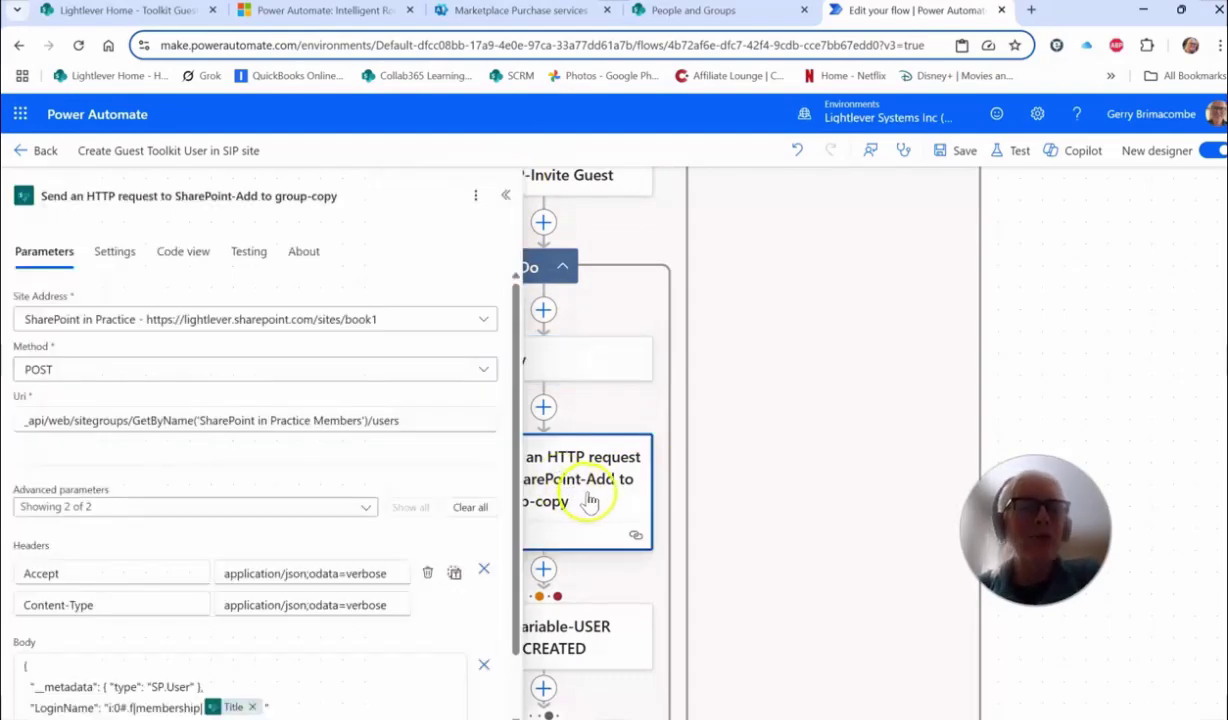
{"action": "double_click", "coordinate": [388, 423]}
{"action": "scroll", "coordinate": [392, 425], "scroll_direction": "down", "scroll_amount": 1}
{"action": "left_click_drag", "start_coordinate": [358, 352], "coordinate": [214, 353]}
{"action": "right_click", "coordinate": [203, 352]}
{"action": "left_click", "coordinate": [225, 349]}
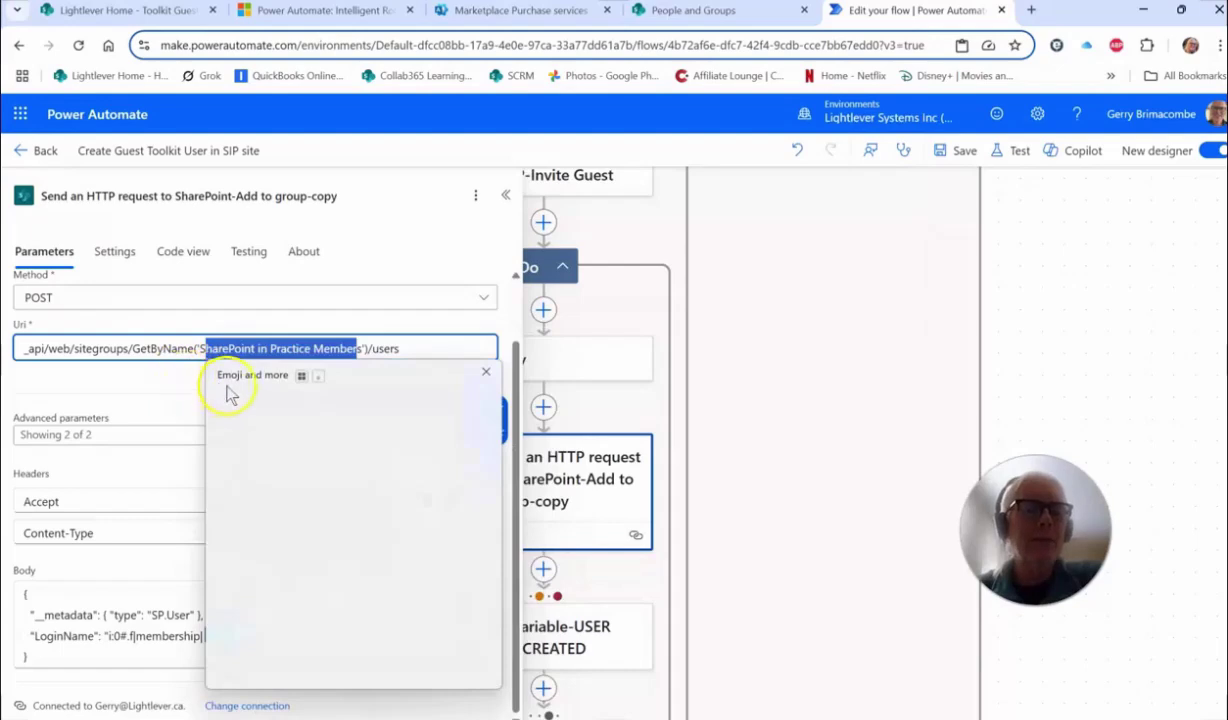
{"action": "left_click", "coordinate": [162, 384]}
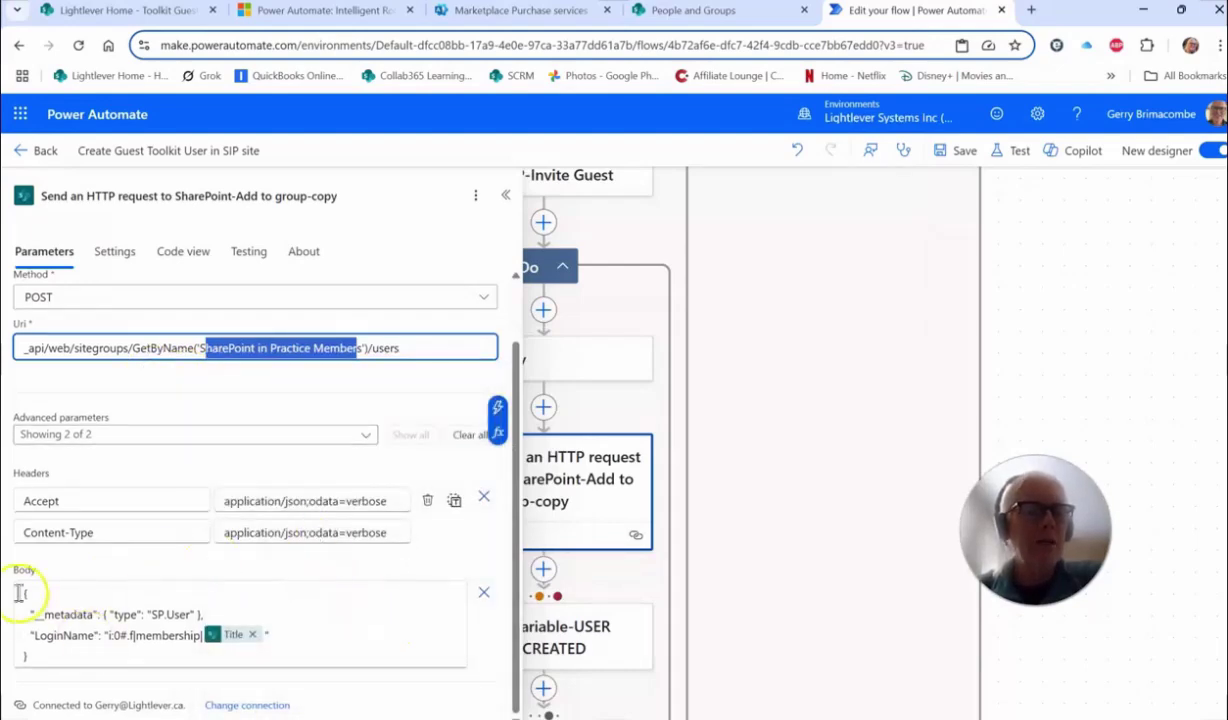
{"action": "left_click_drag", "start_coordinate": [26, 592], "coordinate": [120, 637]}
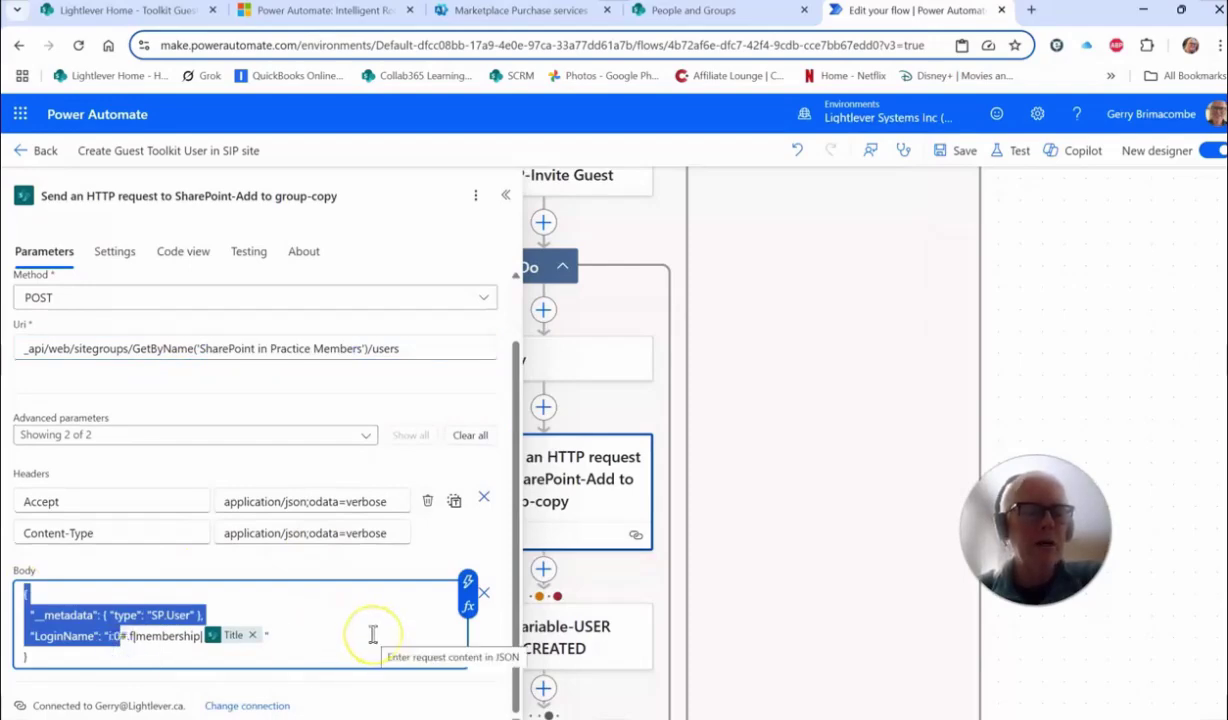
{"action": "left_click", "coordinate": [137, 657]}
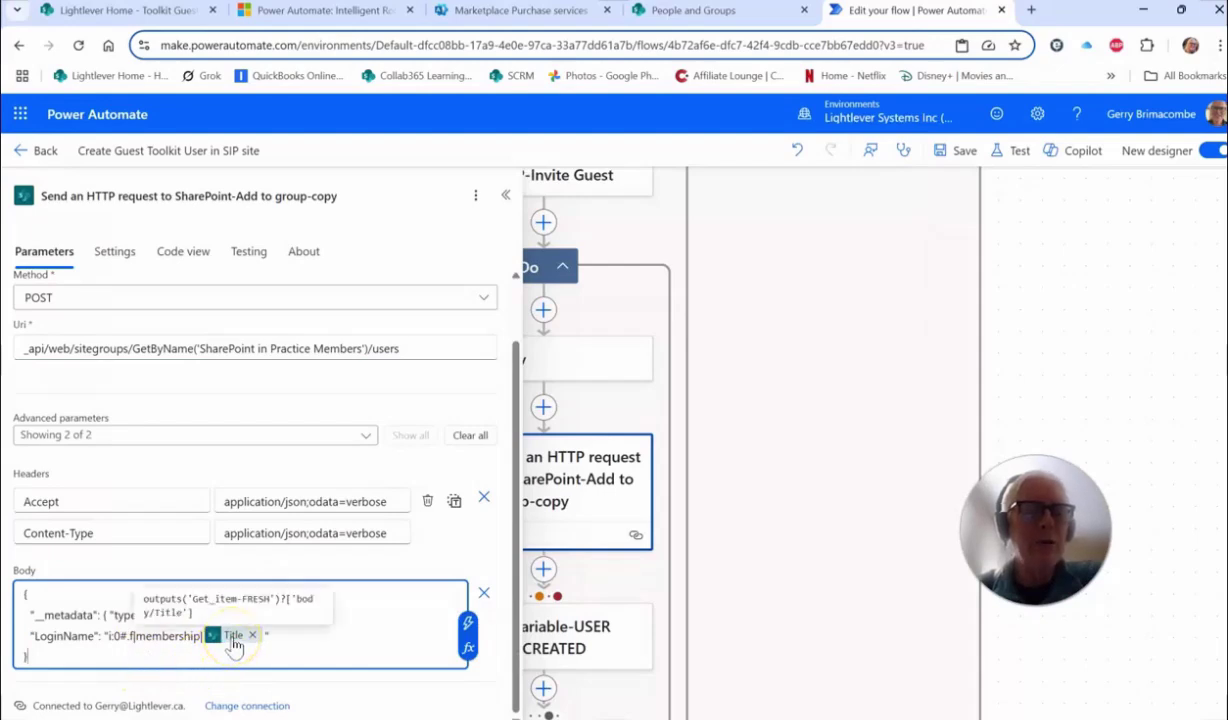
{"action": "left_click_drag", "start_coordinate": [107, 636], "coordinate": [175, 636]}
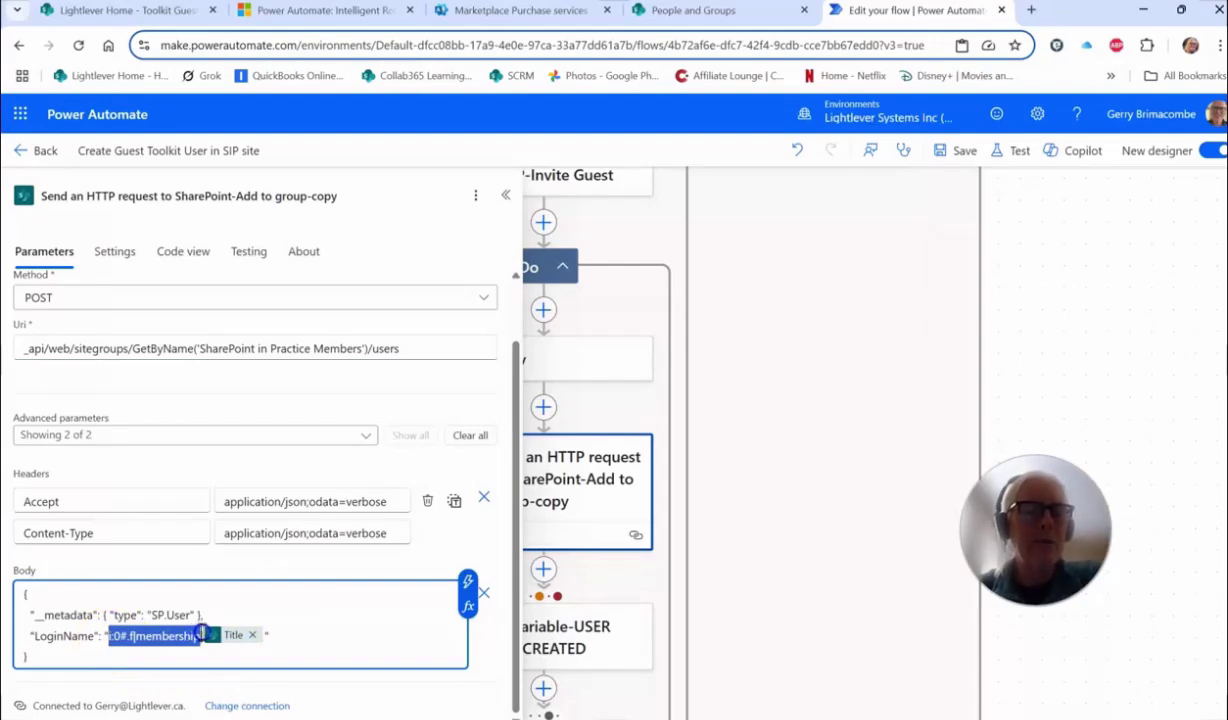
{"action": "left_click", "coordinate": [306, 636]}
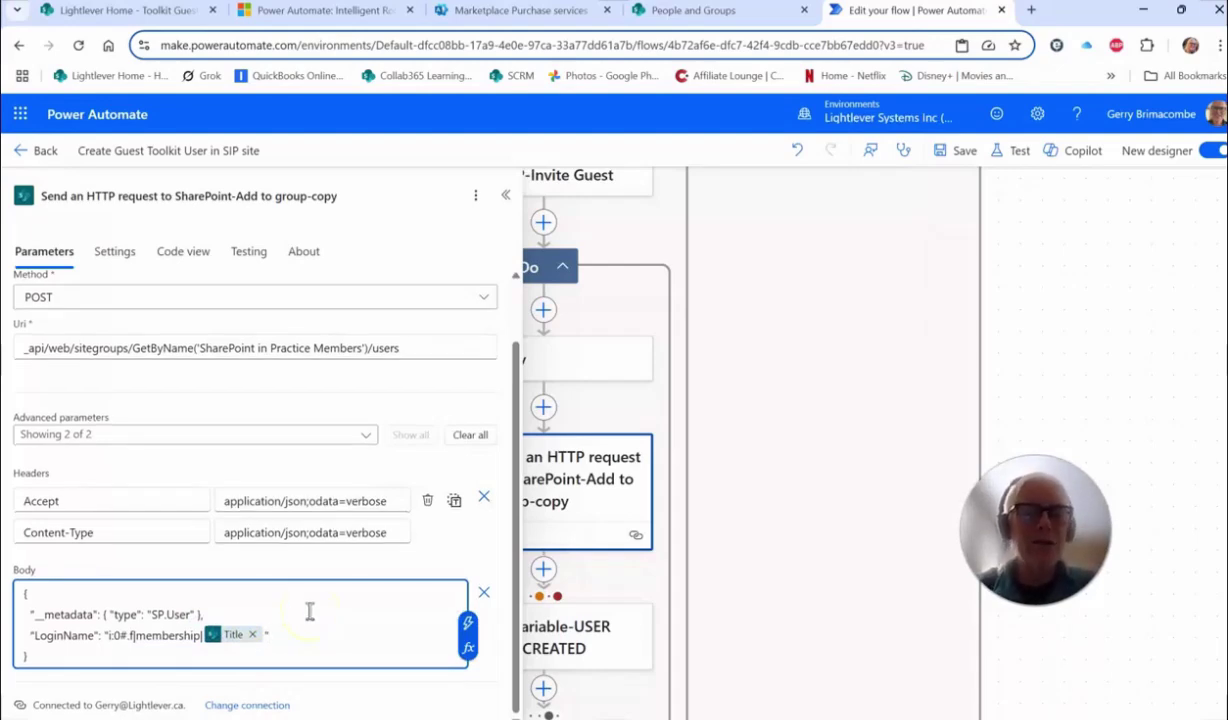
{"action": "scroll", "coordinate": [310, 610], "scroll_direction": "up", "scroll_amount": 1}
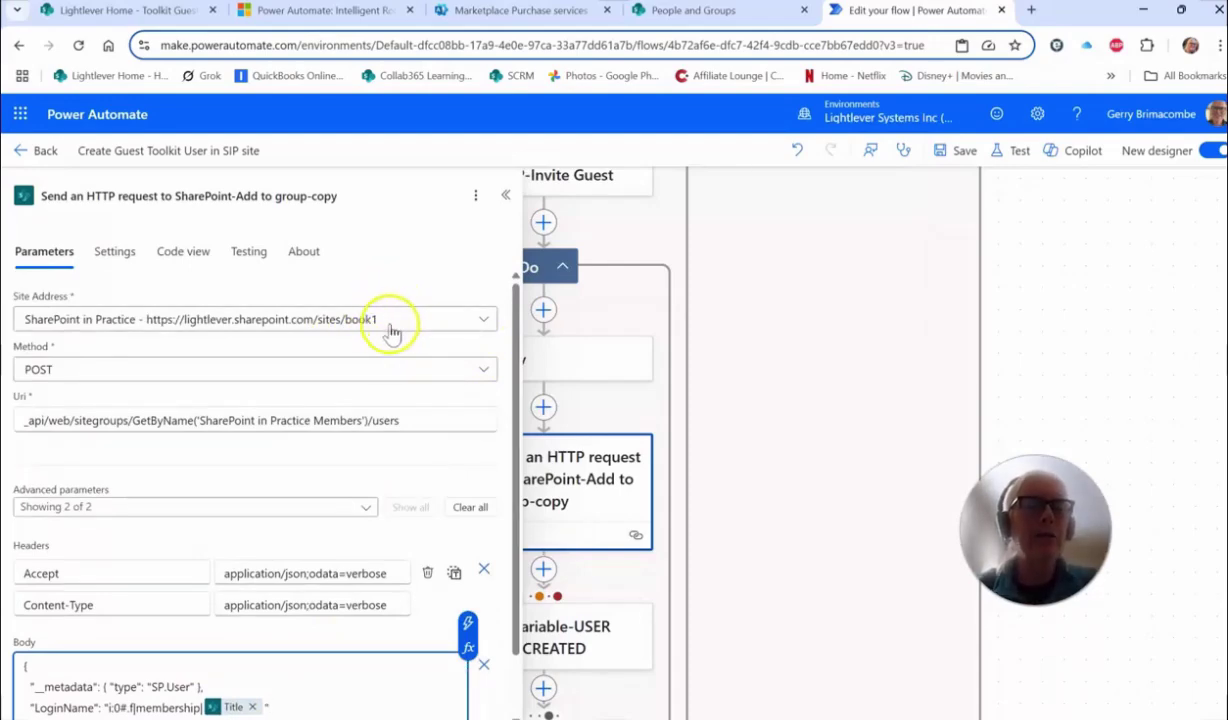
{"action": "left_click", "coordinate": [506, 198]}
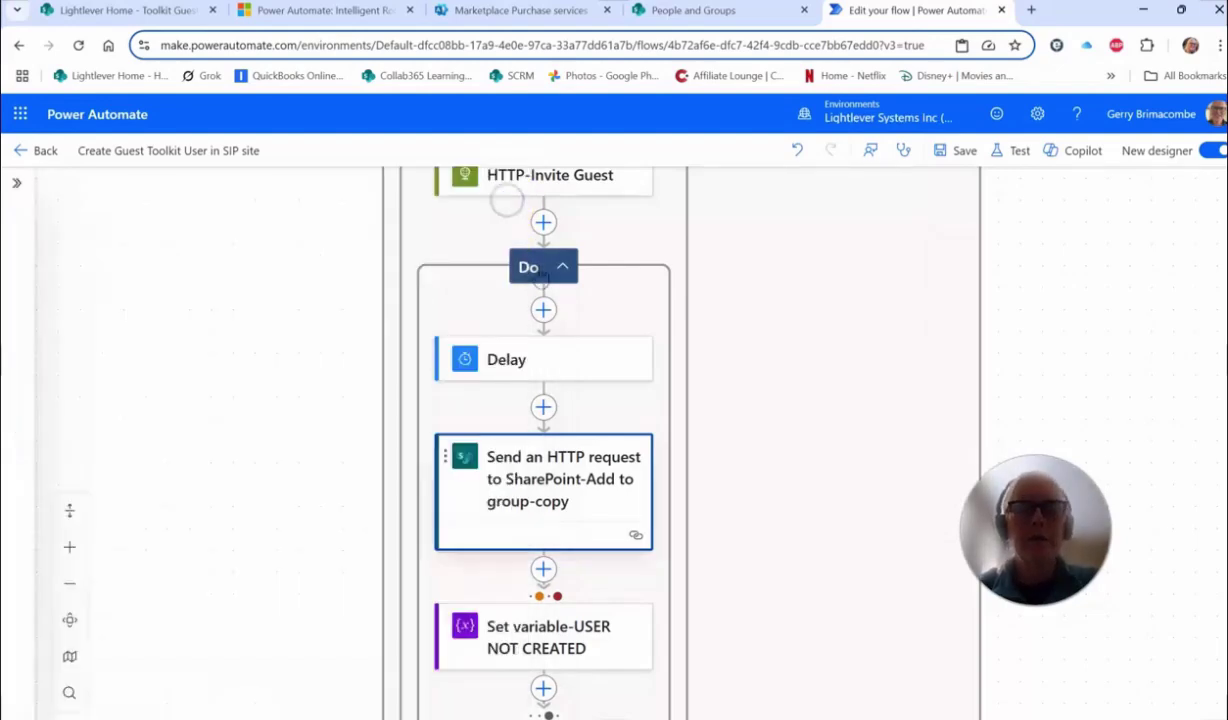
{"action": "scroll", "coordinate": [547, 487], "scroll_direction": "down", "scroll_amount": 1}
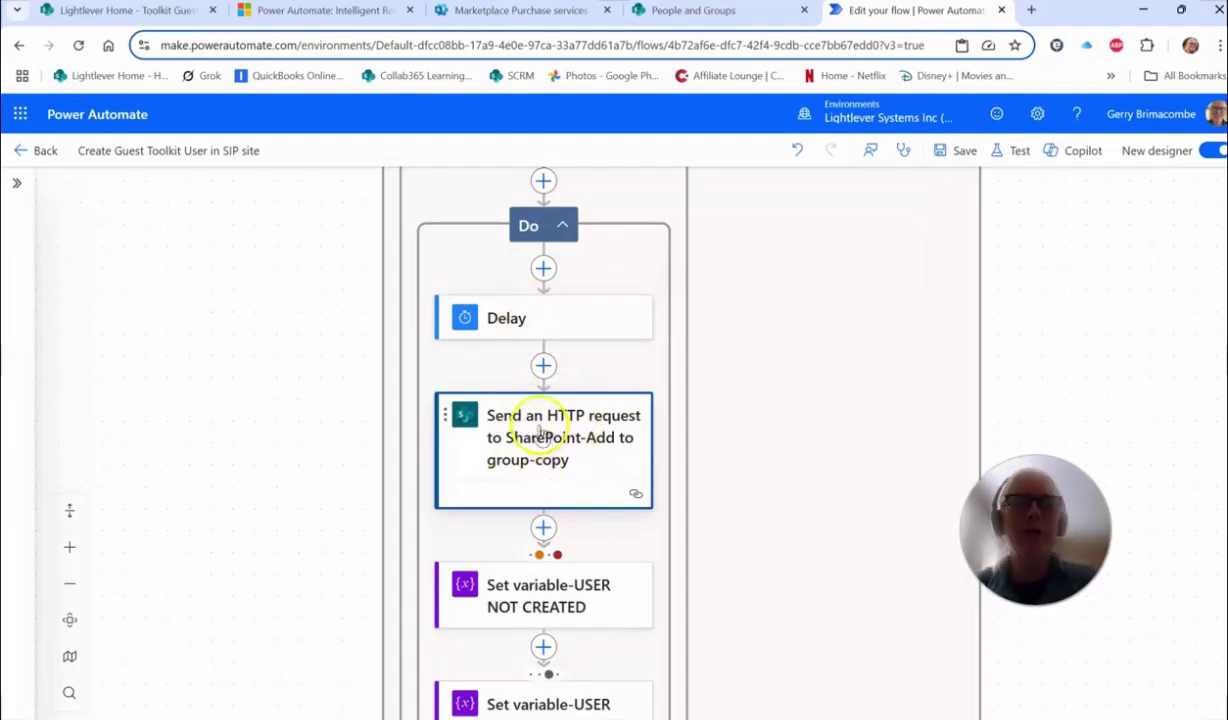
{"action": "scroll", "coordinate": [545, 455], "scroll_direction": "up", "scroll_amount": 2}
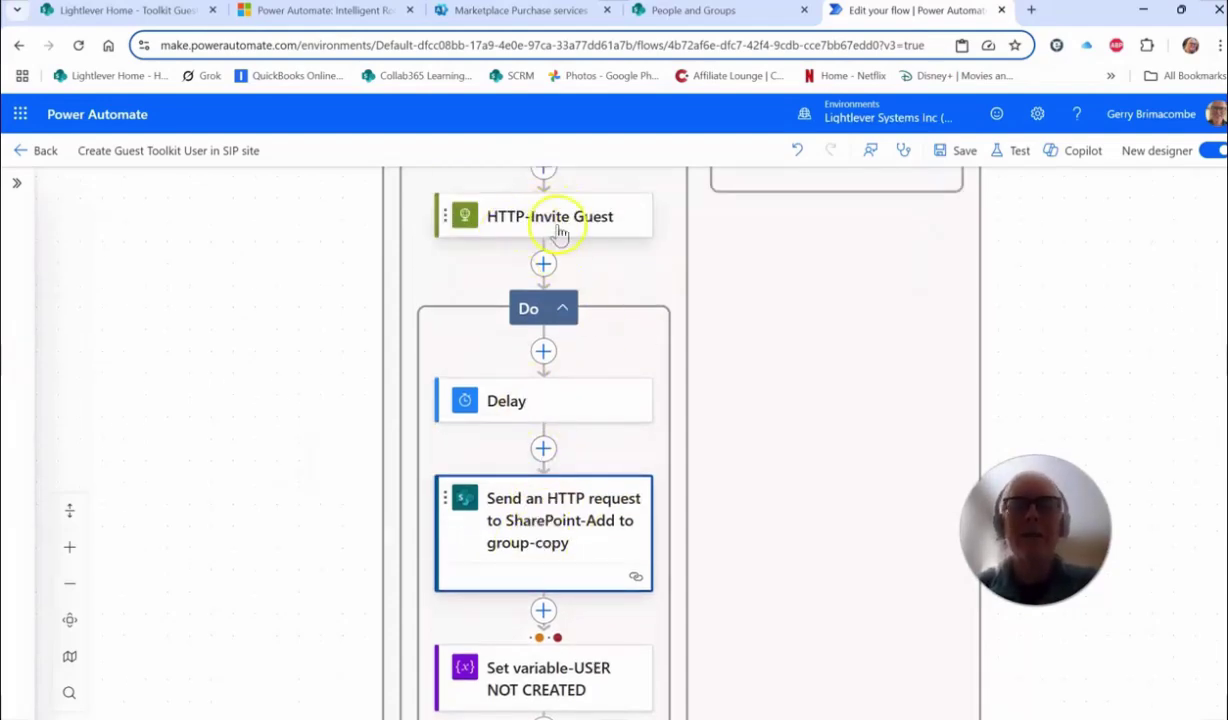
{"action": "scroll", "coordinate": [543, 430], "scroll_direction": "down", "scroll_amount": 1}
{"action": "scroll", "coordinate": [562, 440], "scroll_direction": "down", "scroll_amount": 1}
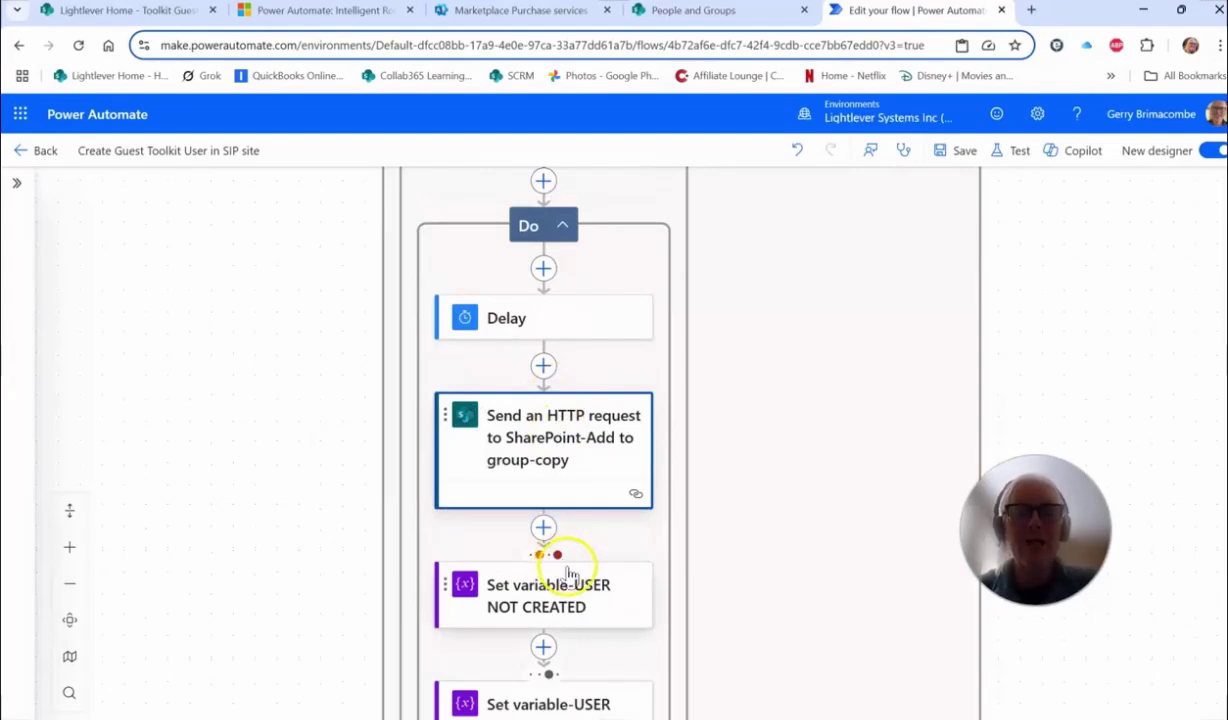
{"action": "scroll", "coordinate": [570, 566], "scroll_direction": "down", "scroll_amount": 1}
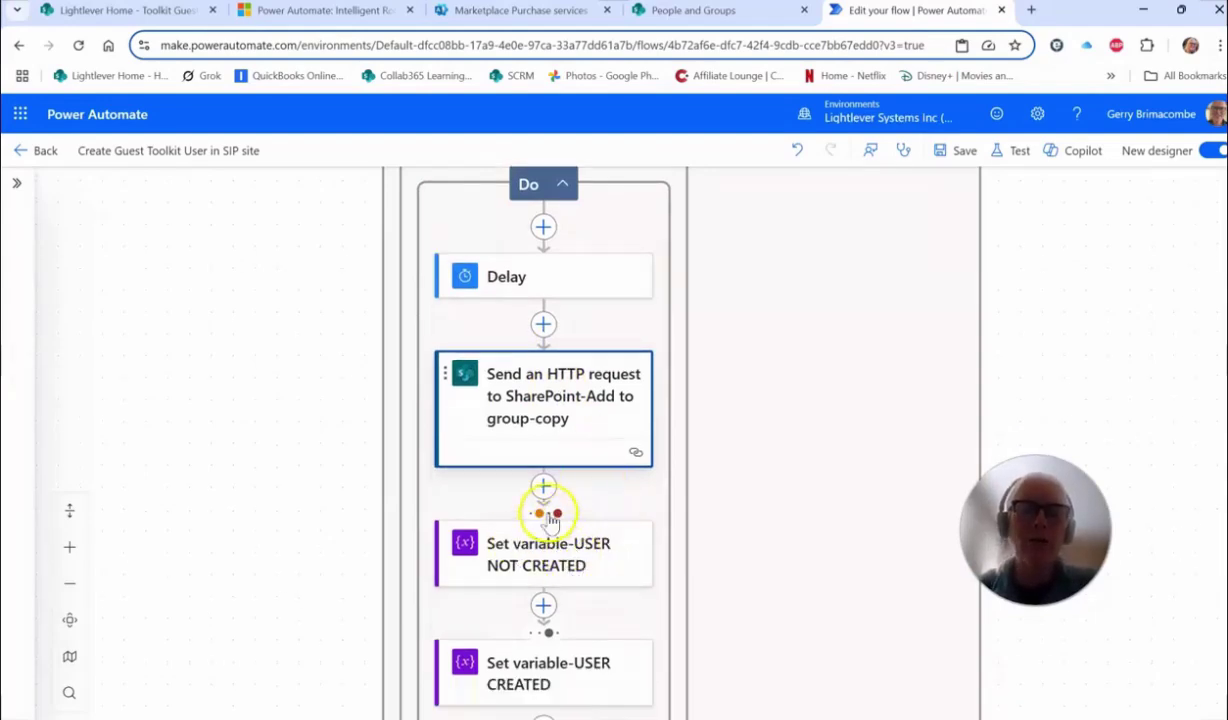
{"action": "mouse_move", "coordinate": [545, 517]}
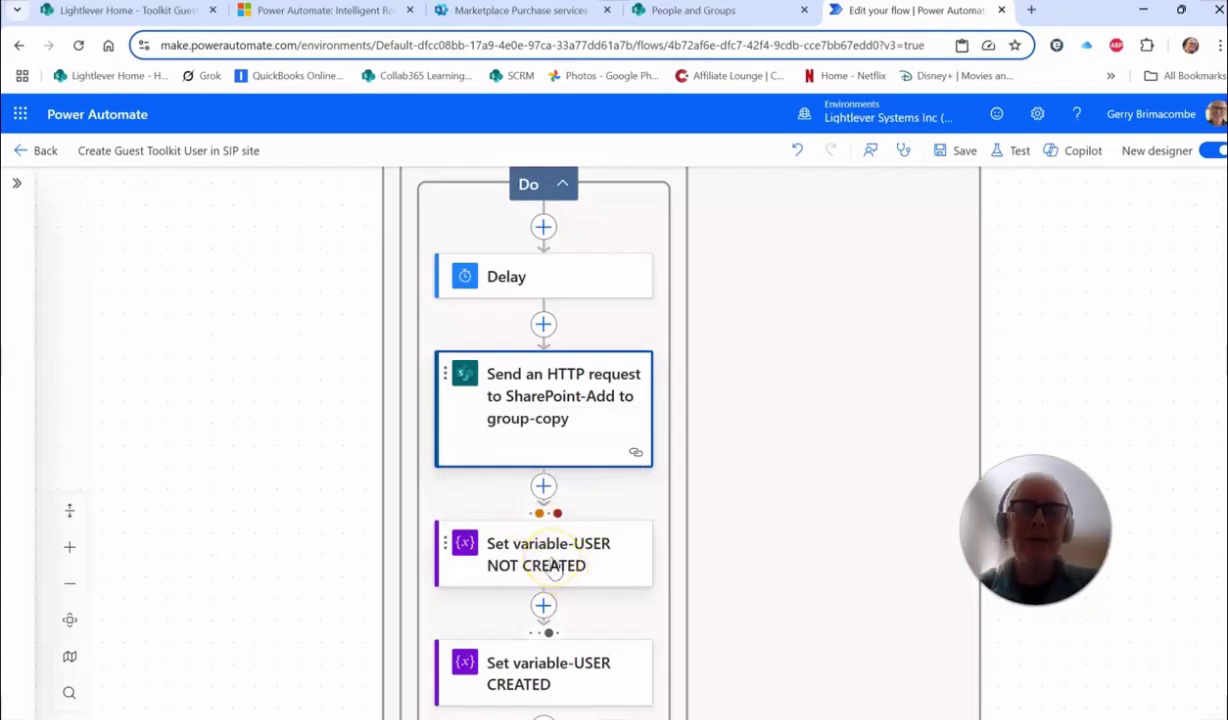
{"action": "left_click", "coordinate": [553, 562]}
{"action": "left_click", "coordinate": [120, 262]}
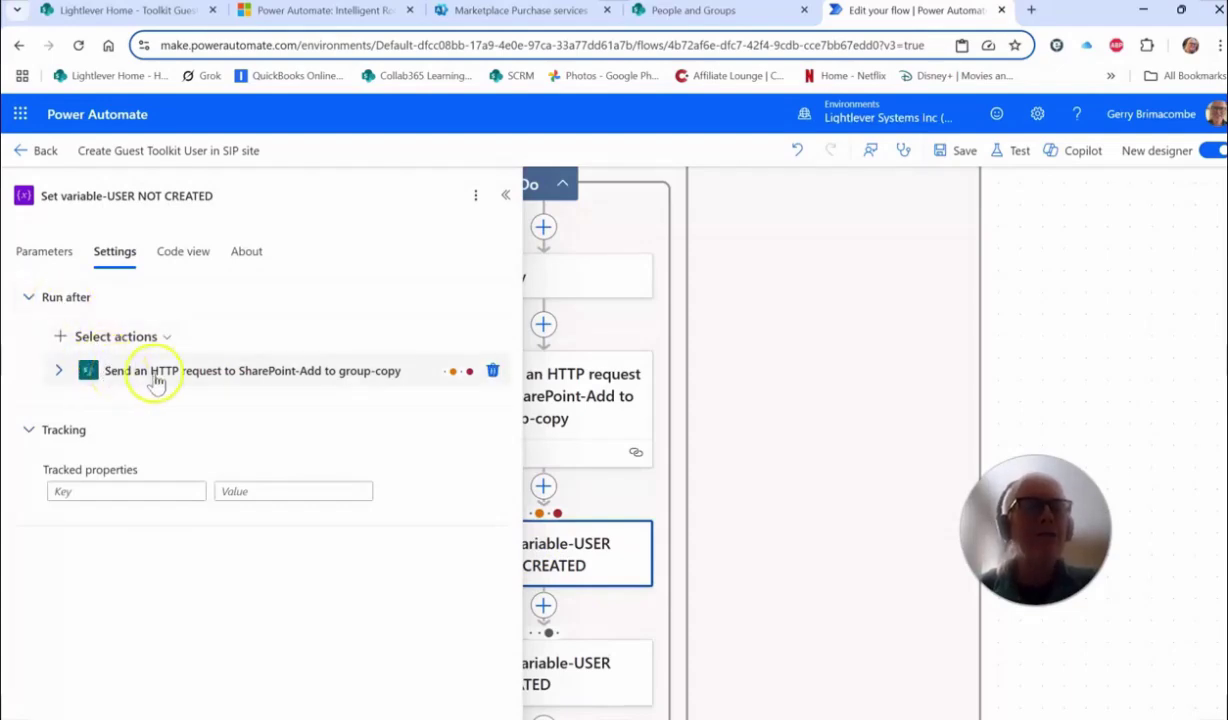
{"action": "left_click", "coordinate": [455, 371]}
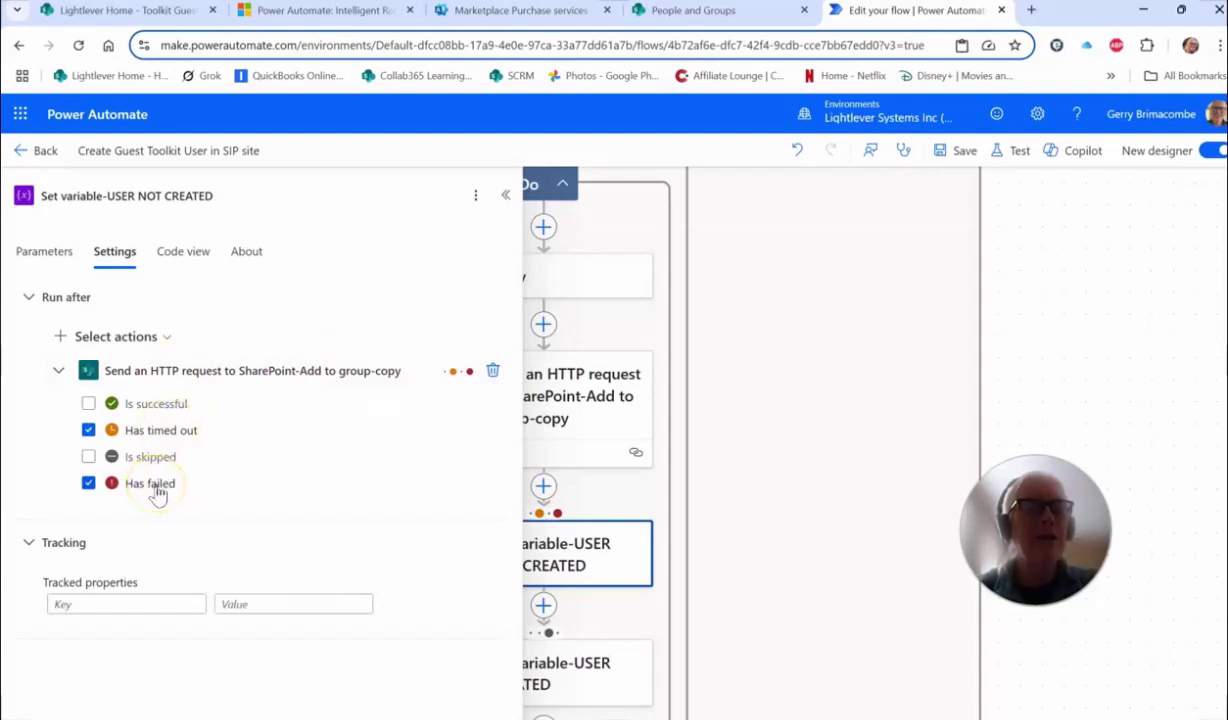
{"action": "left_click", "coordinate": [505, 195]}
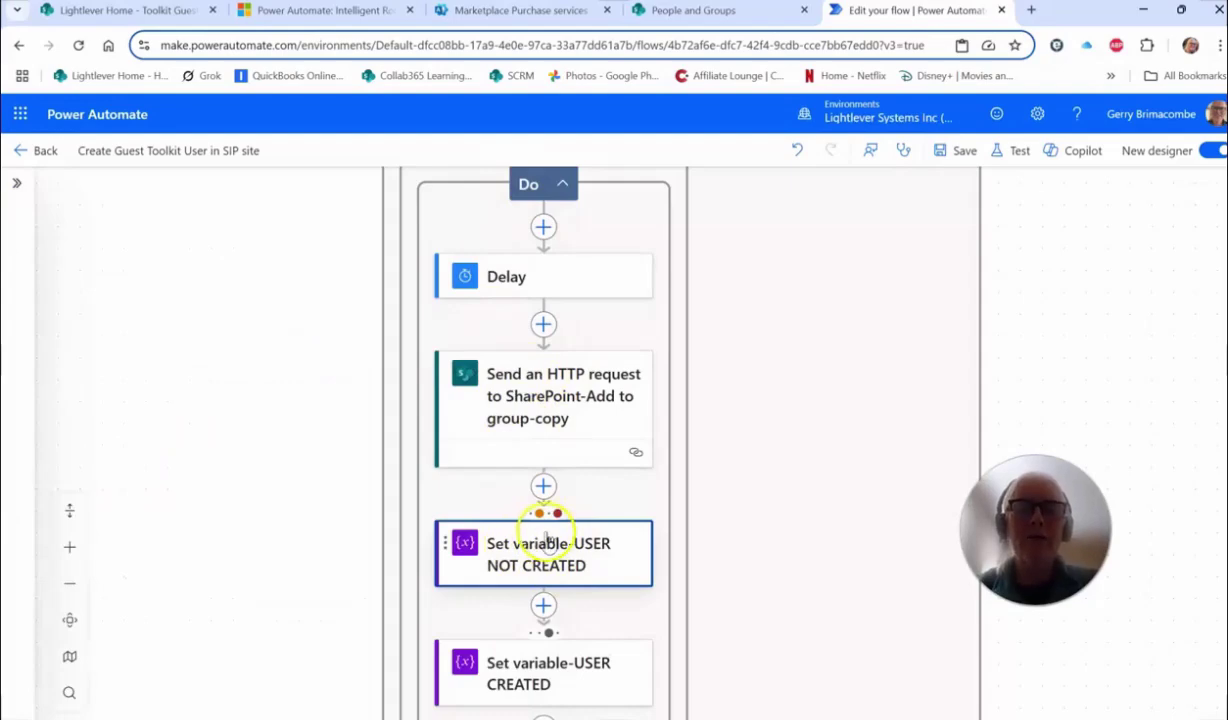
{"action": "scroll", "coordinate": [548, 540], "scroll_direction": "down", "scroll_amount": 1}
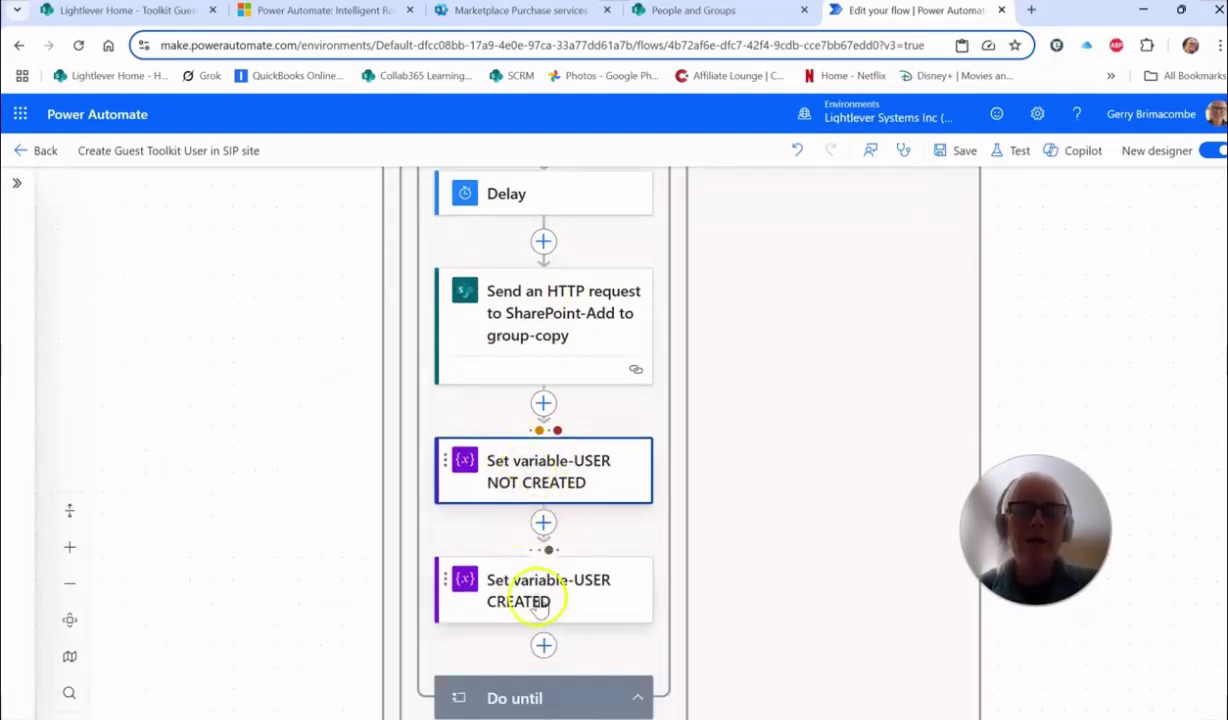
{"action": "left_click", "coordinate": [537, 596]}
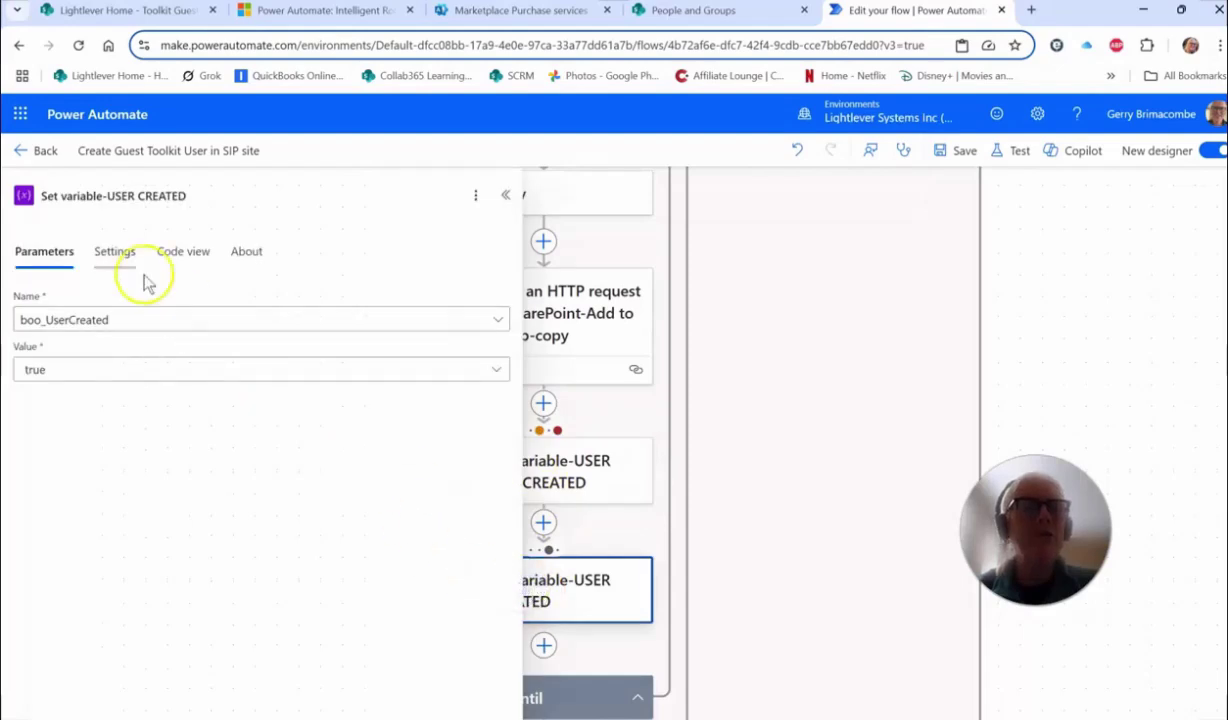
{"action": "left_click", "coordinate": [114, 252]}
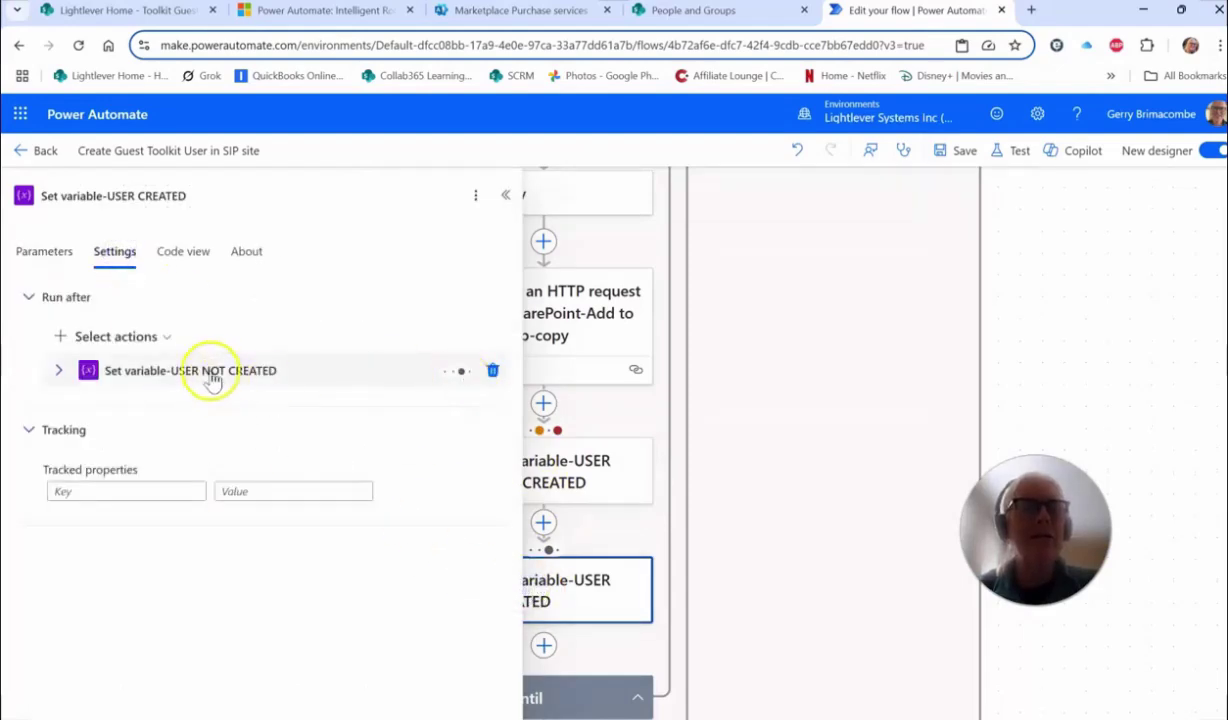
{"action": "left_click", "coordinate": [453, 373]}
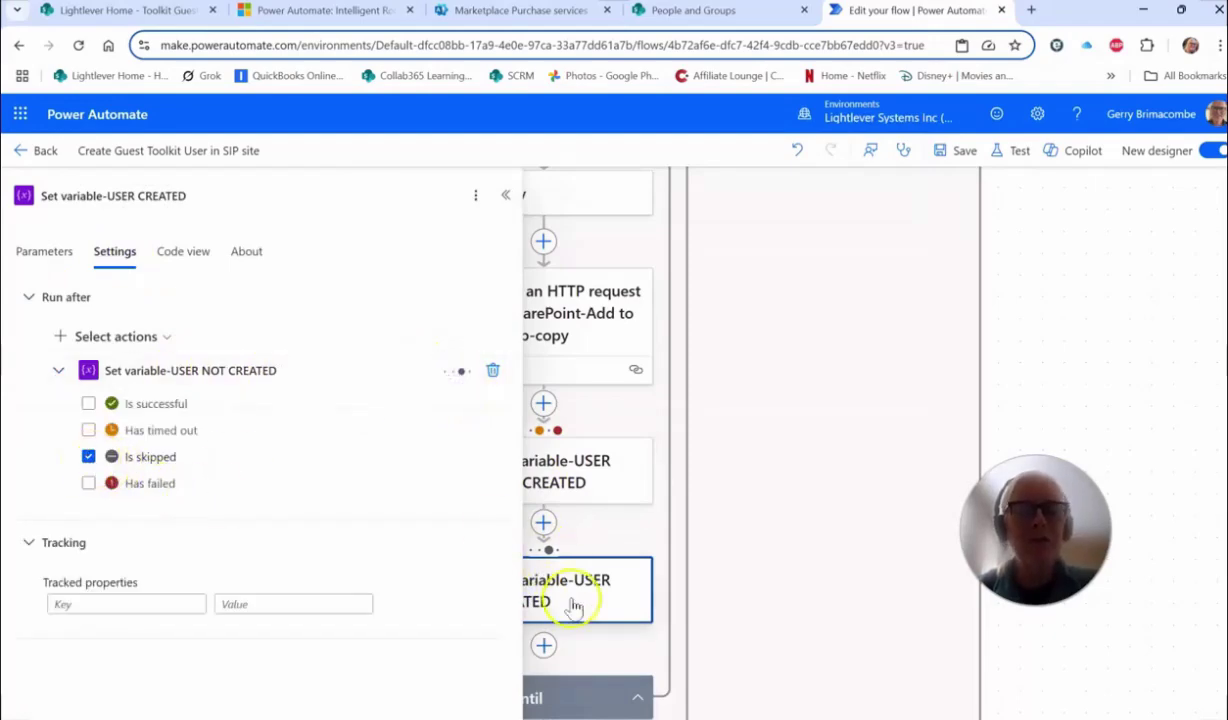
{"action": "left_click", "coordinate": [505, 195]}
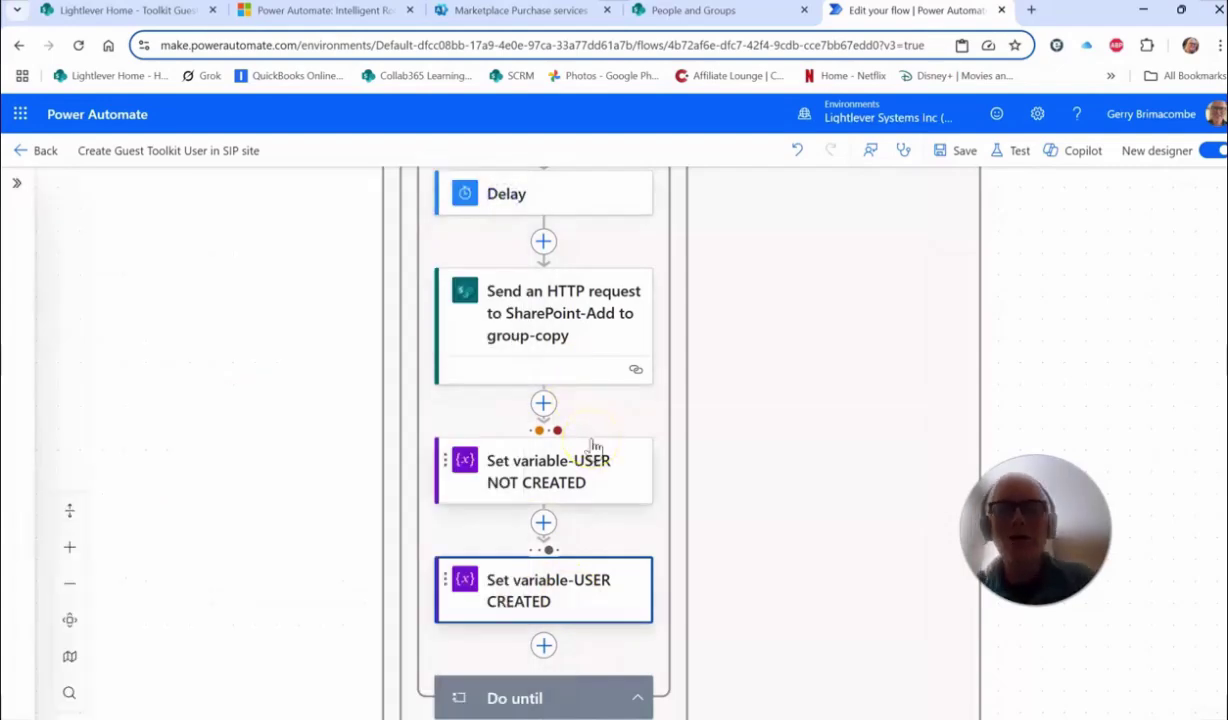
{"action": "left_click", "coordinate": [545, 484]}
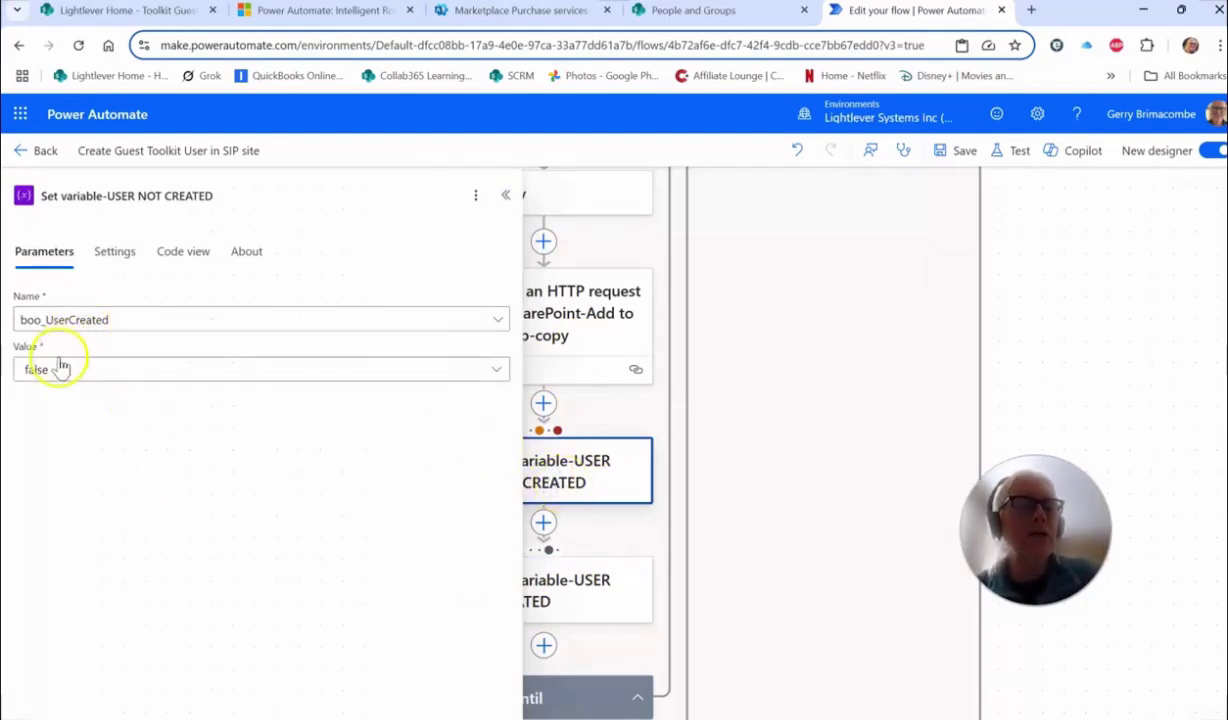
{"action": "left_click", "coordinate": [504, 195]}
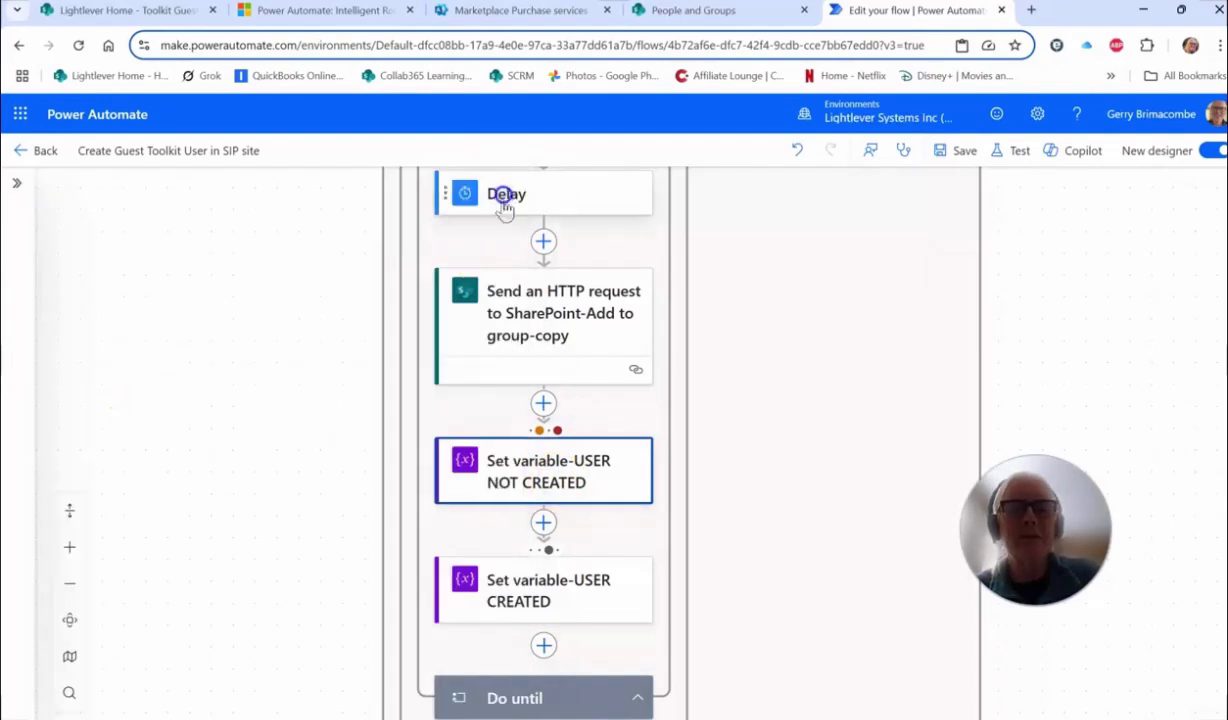
{"action": "left_click", "coordinate": [563, 595]}
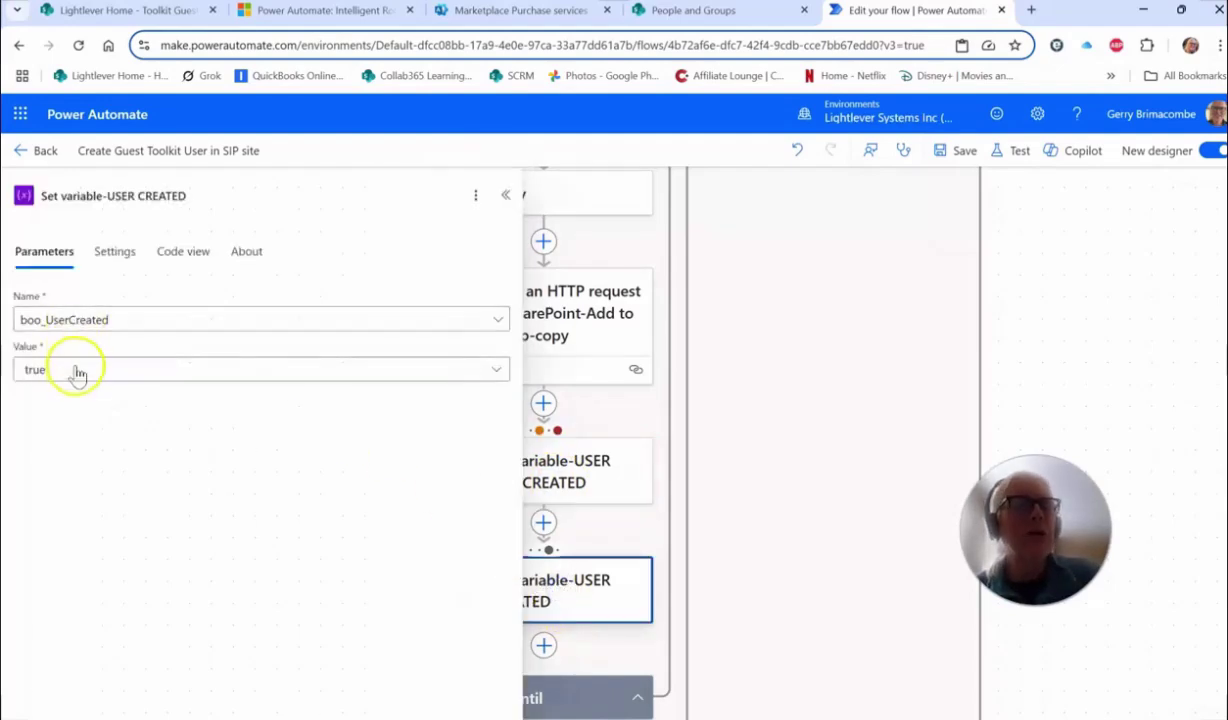
{"action": "left_click", "coordinate": [504, 195]}
{"action": "scroll", "coordinate": [540, 405], "scroll_direction": "down", "scroll_amount": 1}
{"action": "left_click", "coordinate": [528, 614]}
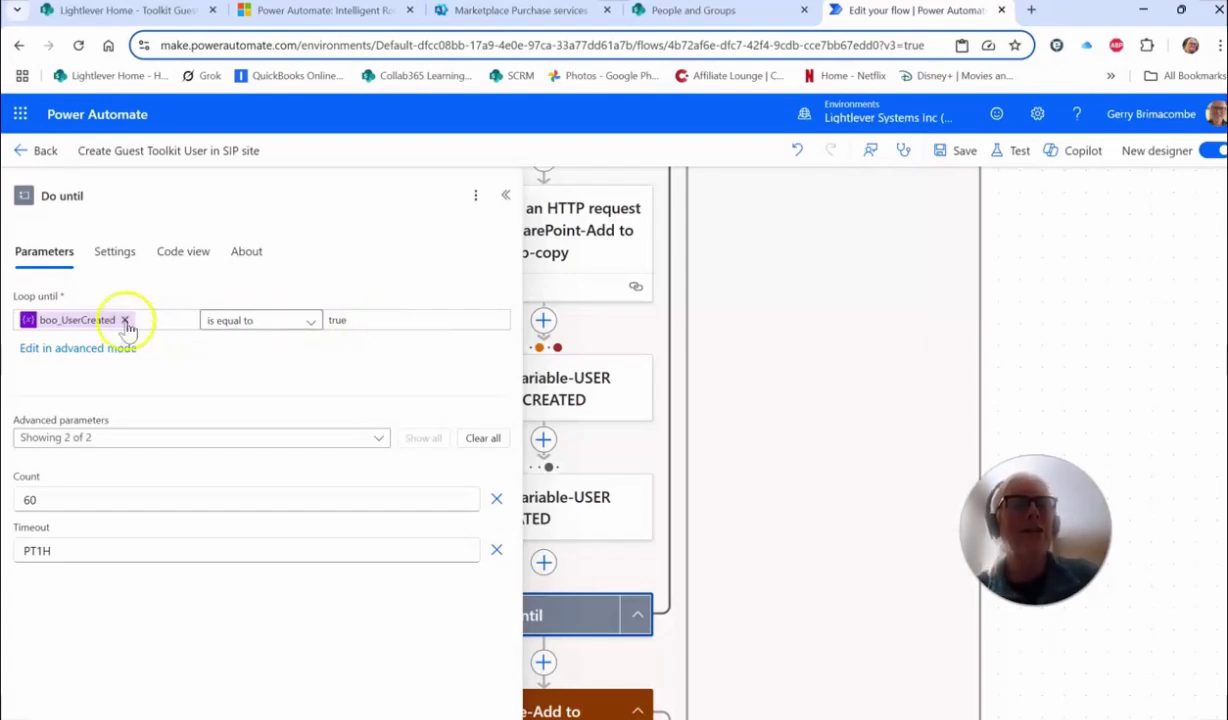
{"action": "left_click", "coordinate": [504, 195]}
{"action": "scroll", "coordinate": [578, 420], "scroll_direction": "up", "scroll_amount": 3}
{"action": "scroll", "coordinate": [567, 405], "scroll_direction": "down", "scroll_amount": 1}
{"action": "scroll", "coordinate": [569, 405], "scroll_direction": "down", "scroll_amount": 1}
{"action": "scroll", "coordinate": [566, 400], "scroll_direction": "down", "scroll_amount": 1}
{"action": "scroll", "coordinate": [585, 345], "scroll_direction": "down", "scroll_amount": 1}
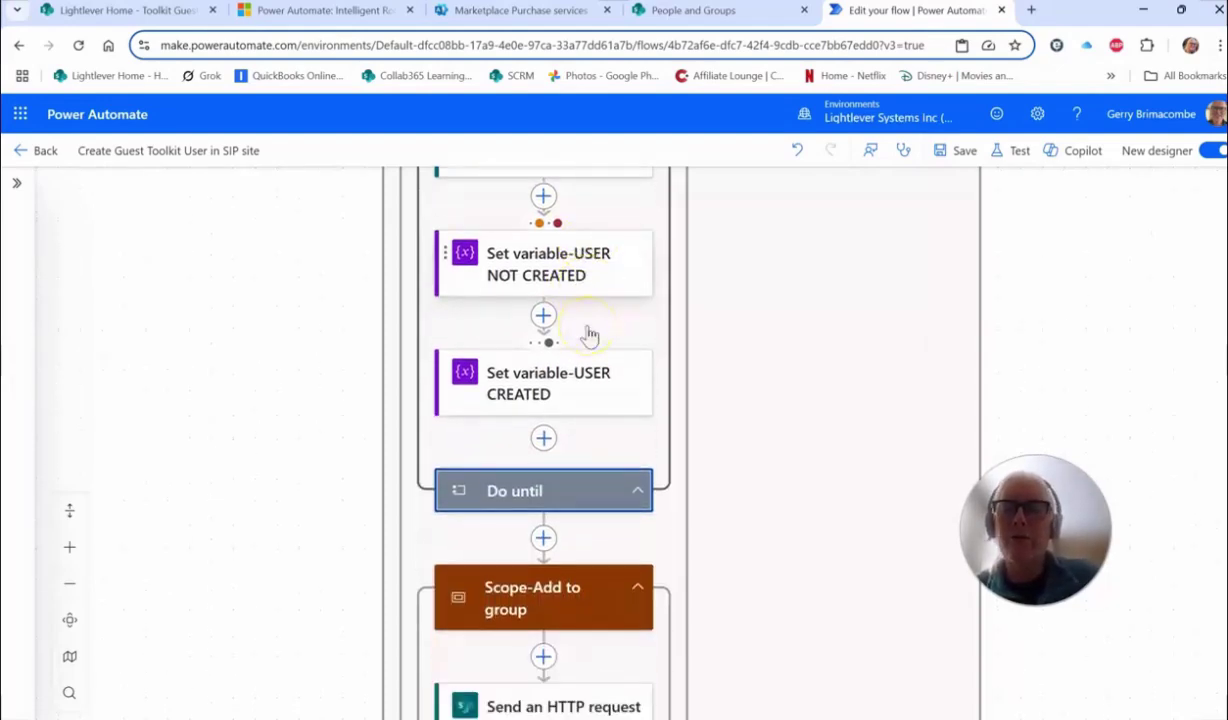
{"action": "scroll", "coordinate": [589, 336], "scroll_direction": "down", "scroll_amount": 1}
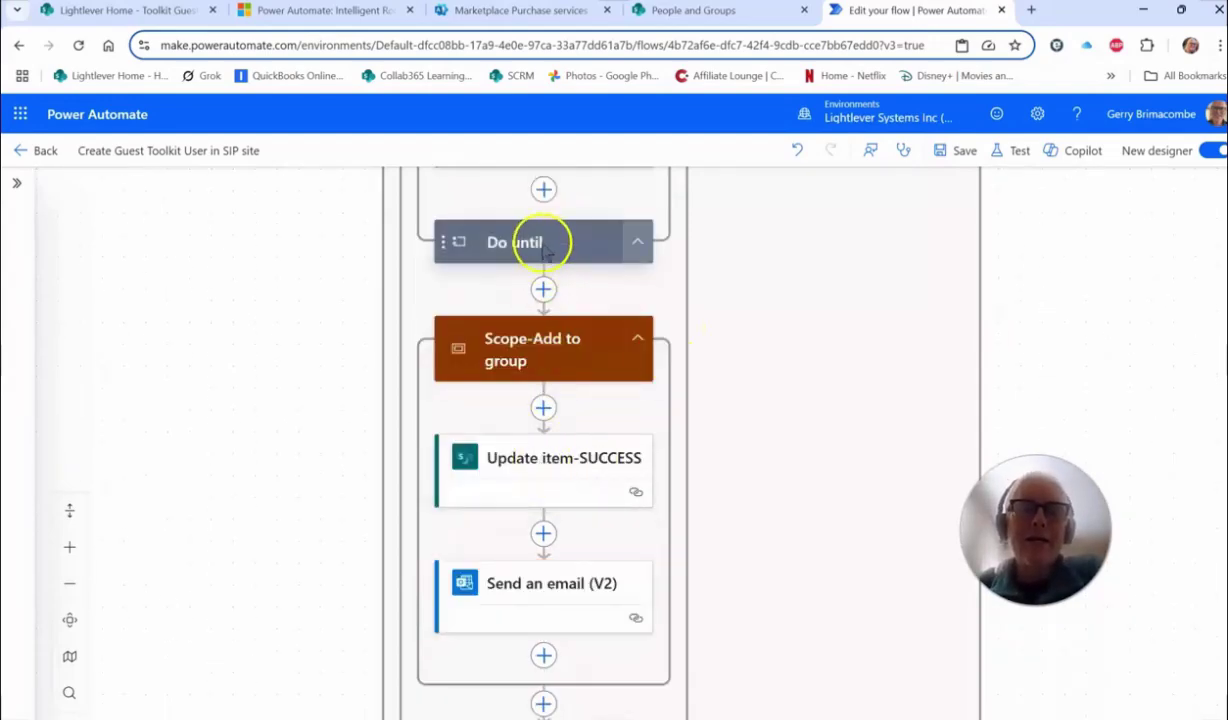
{"action": "left_click", "coordinate": [543, 470]}
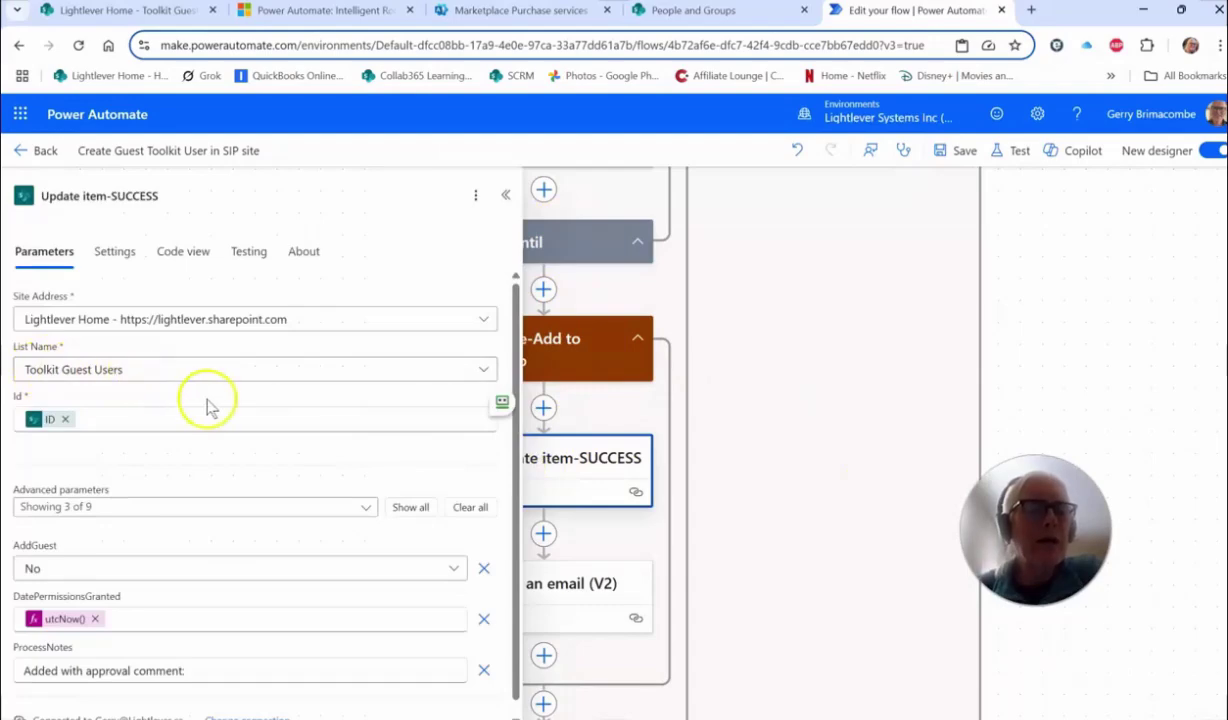
{"action": "scroll", "coordinate": [205, 405], "scroll_direction": "down", "scroll_amount": 1}
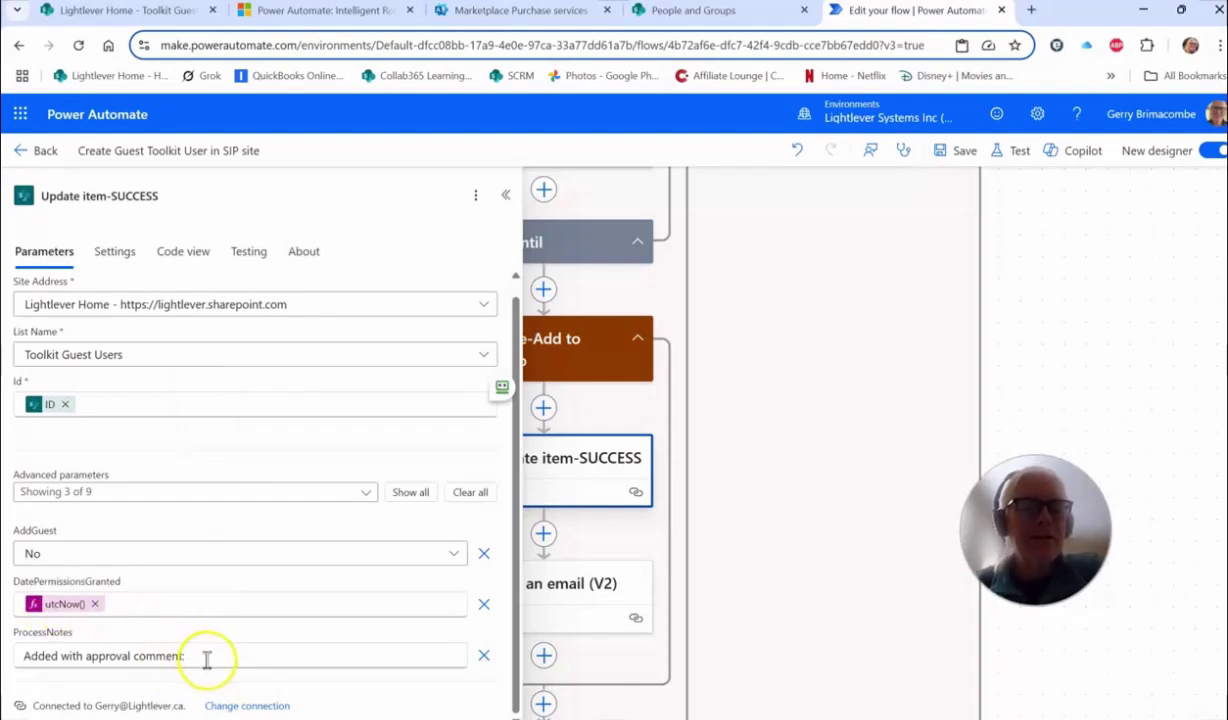
{"action": "left_click", "coordinate": [57, 558]}
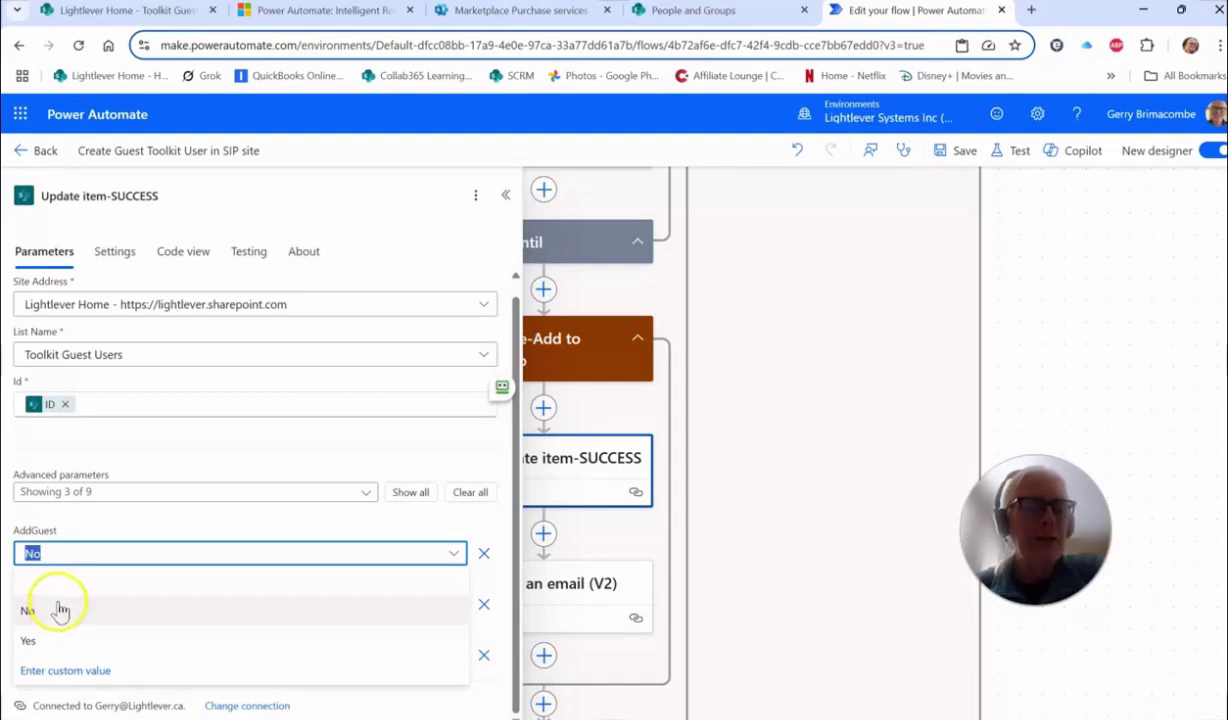
{"action": "left_click", "coordinate": [62, 556]}
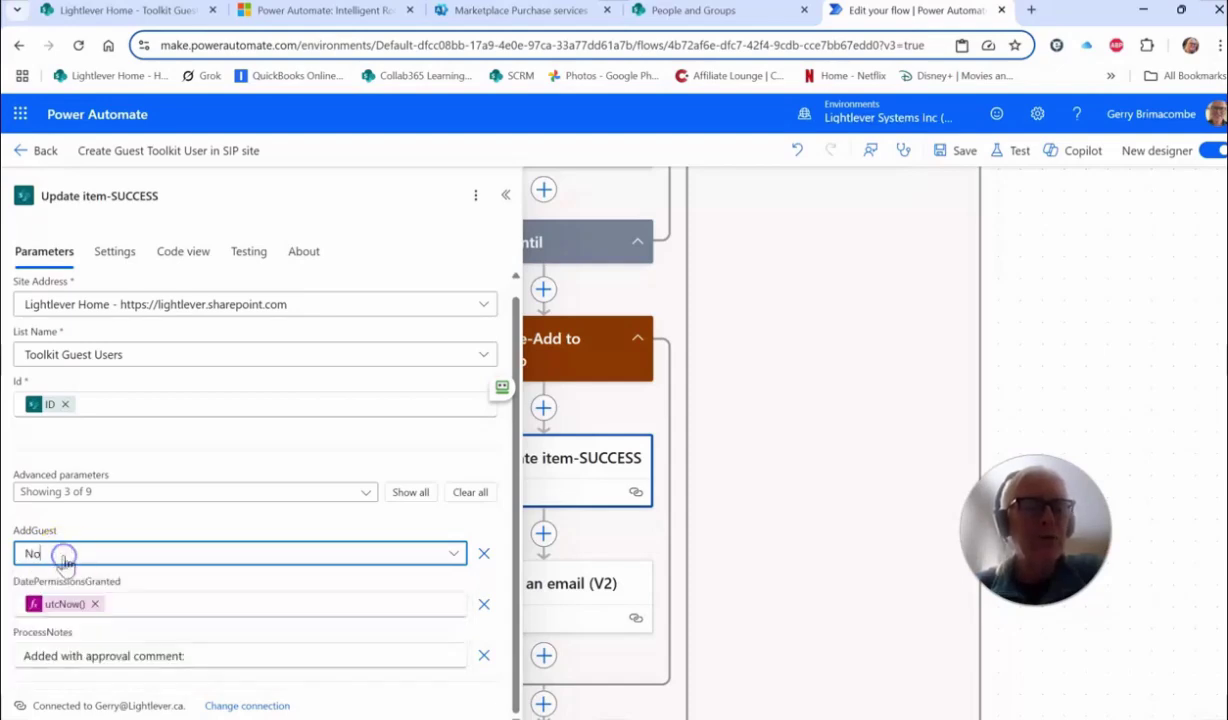
{"action": "left_click", "coordinate": [504, 196]}
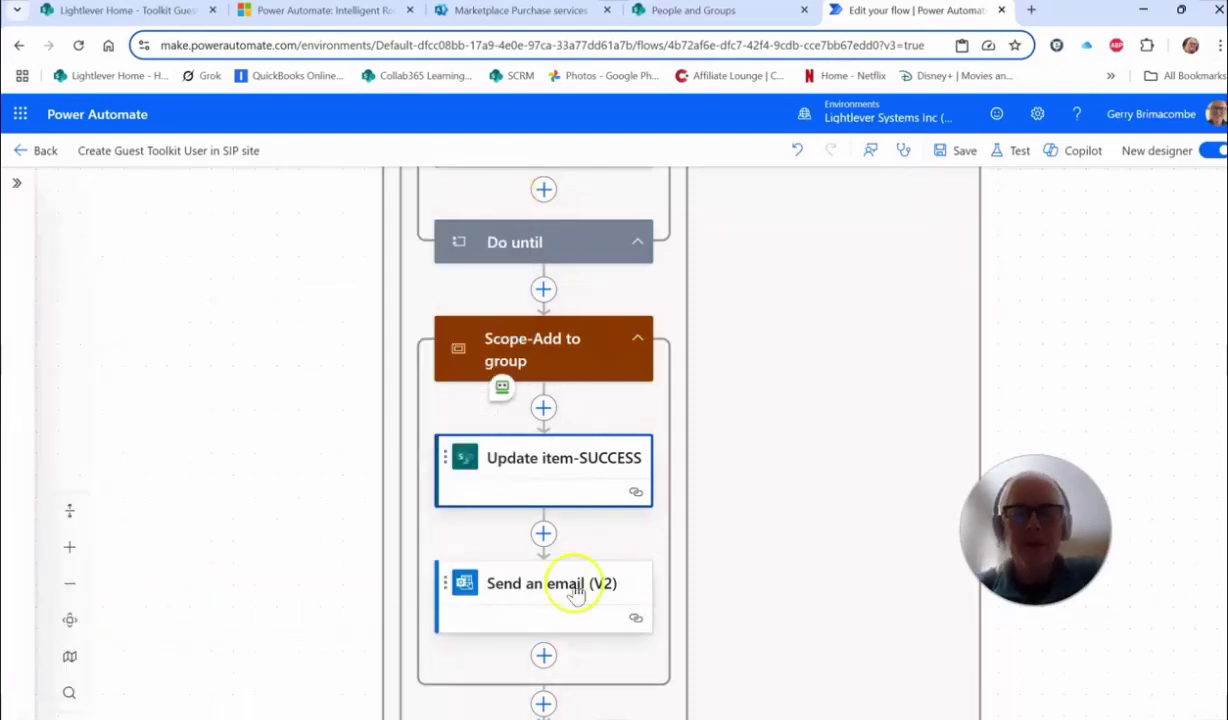
{"action": "left_click", "coordinate": [527, 586]}
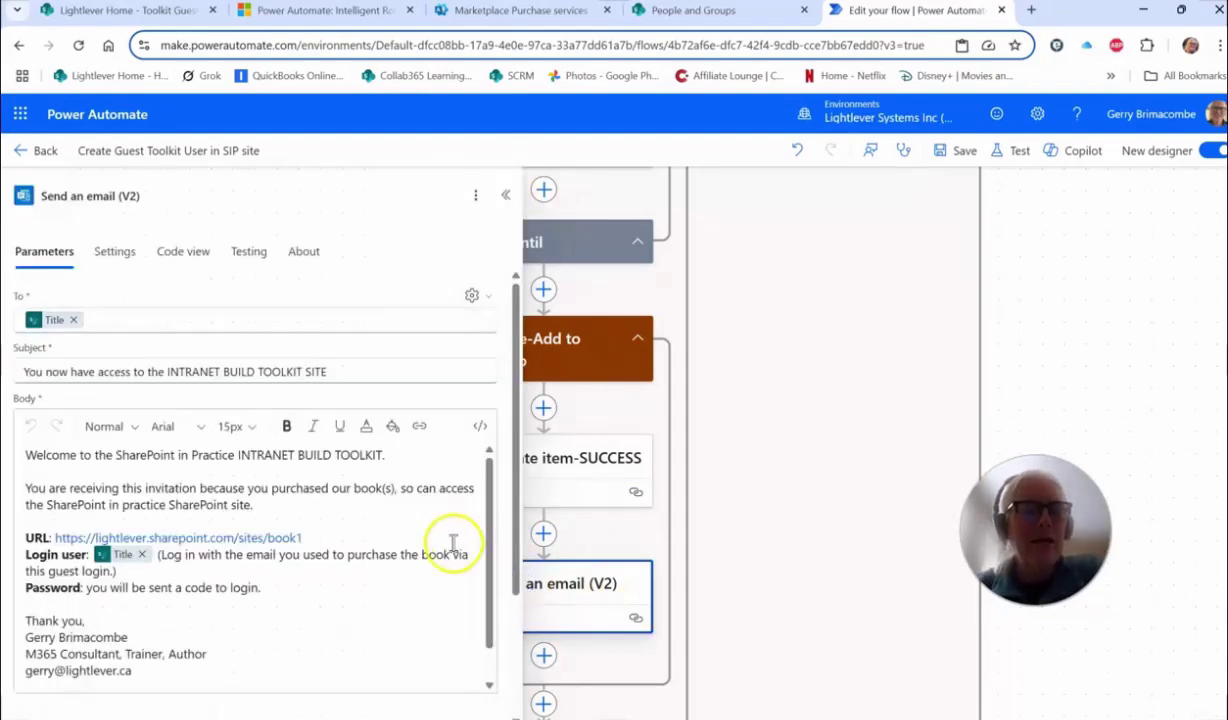
{"action": "mouse_move", "coordinate": [50, 327]}
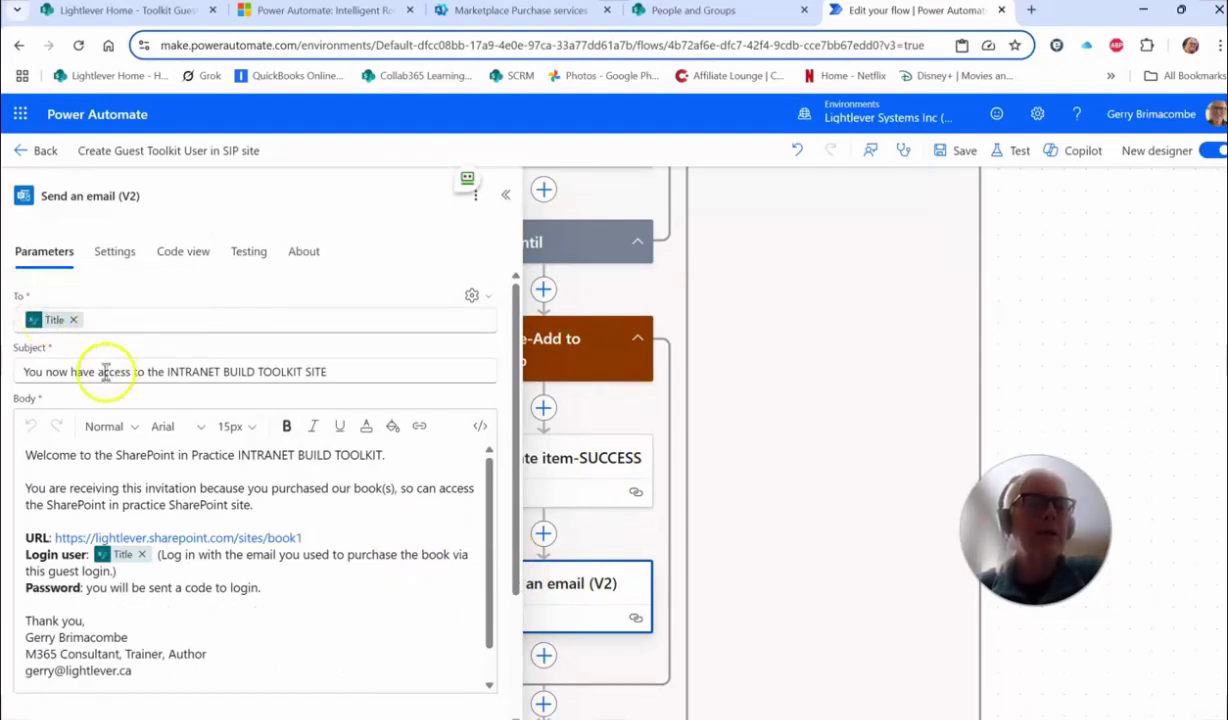
{"action": "mouse_move", "coordinate": [126, 562]}
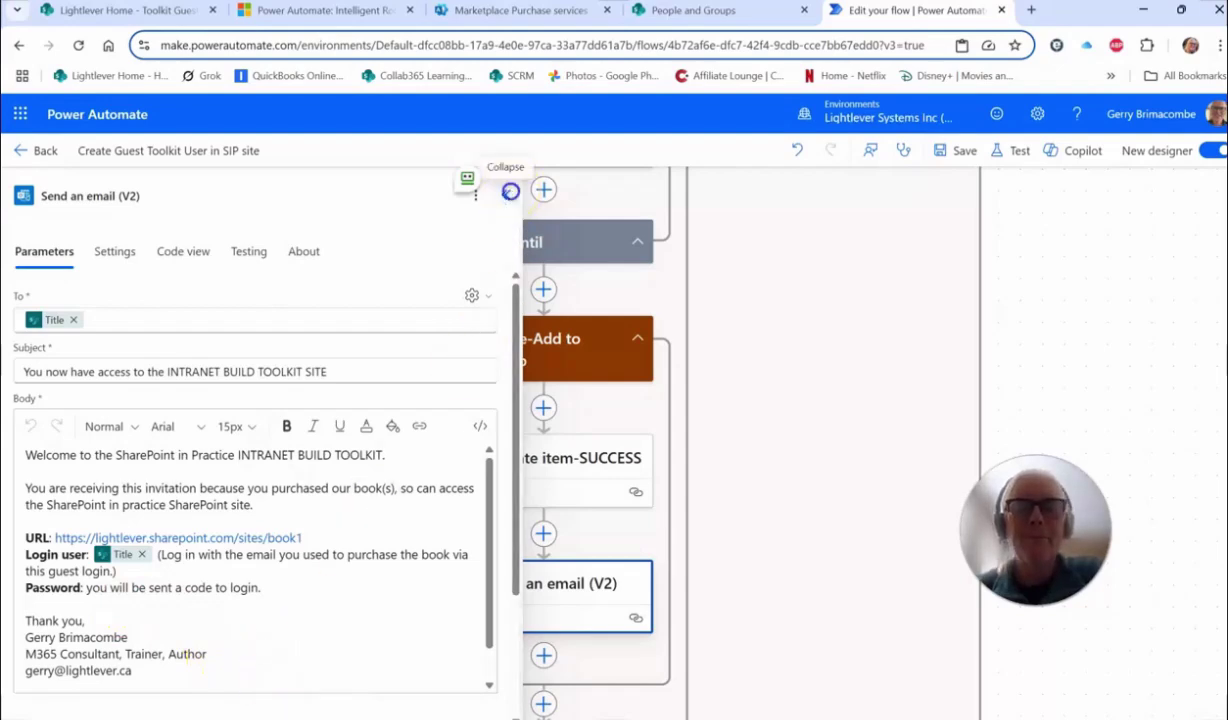
{"action": "left_click", "coordinate": [505, 194]}
{"action": "scroll", "coordinate": [666, 516], "scroll_direction": "down", "scroll_amount": 2}
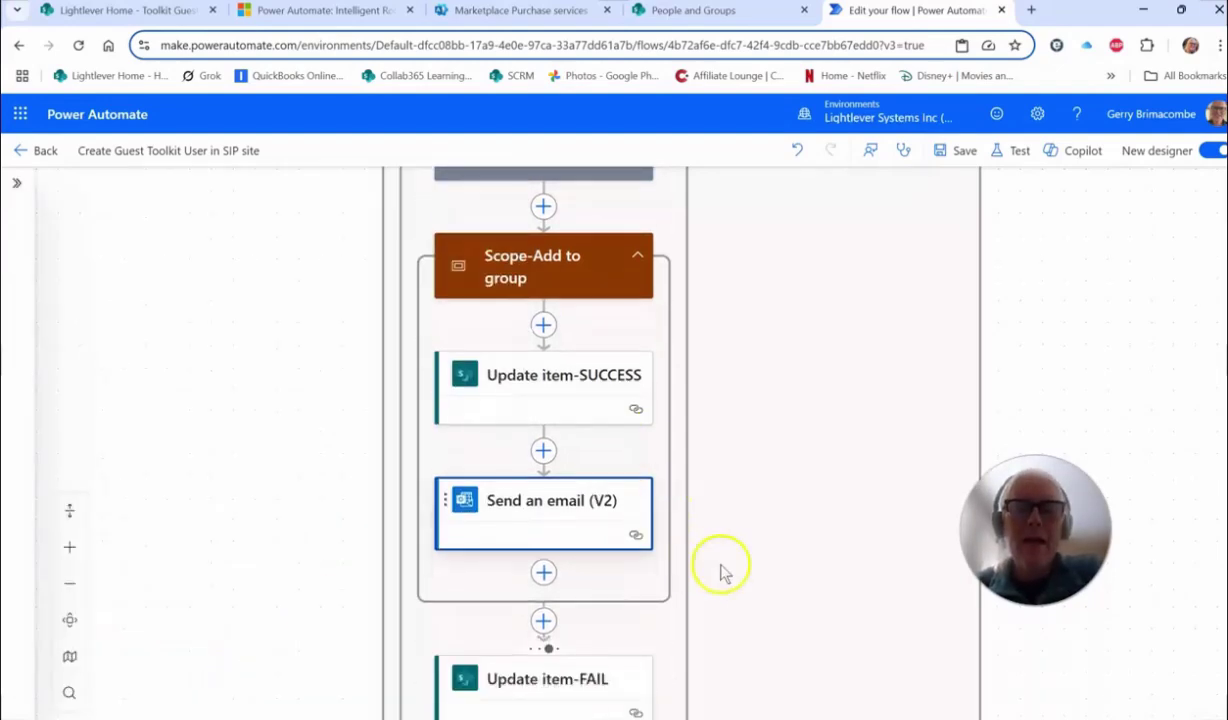
{"action": "scroll", "coordinate": [722, 556], "scroll_direction": "down", "scroll_amount": 1}
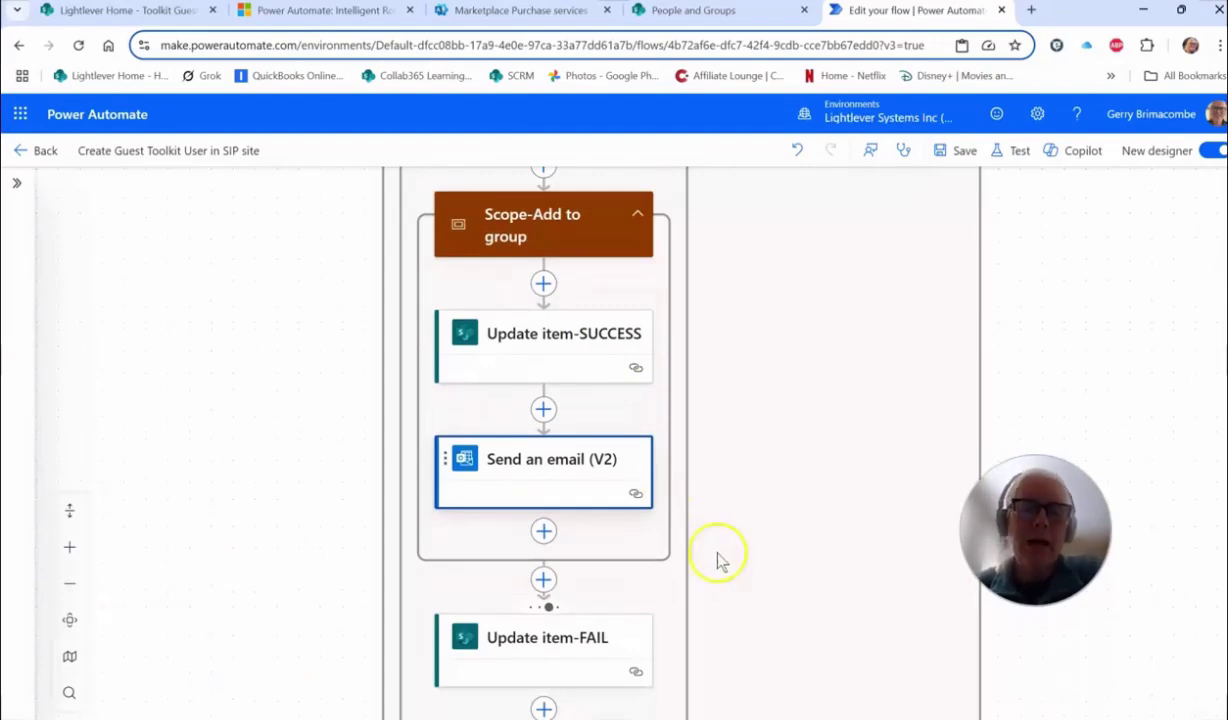
{"action": "scroll", "coordinate": [582, 566], "scroll_direction": "up", "scroll_amount": 1}
{"action": "scroll", "coordinate": [592, 550], "scroll_direction": "up", "scroll_amount": 2}
{"action": "scroll", "coordinate": [540, 420], "scroll_direction": "down", "scroll_amount": 1}
{"action": "scroll", "coordinate": [542, 425], "scroll_direction": "down", "scroll_amount": 3}
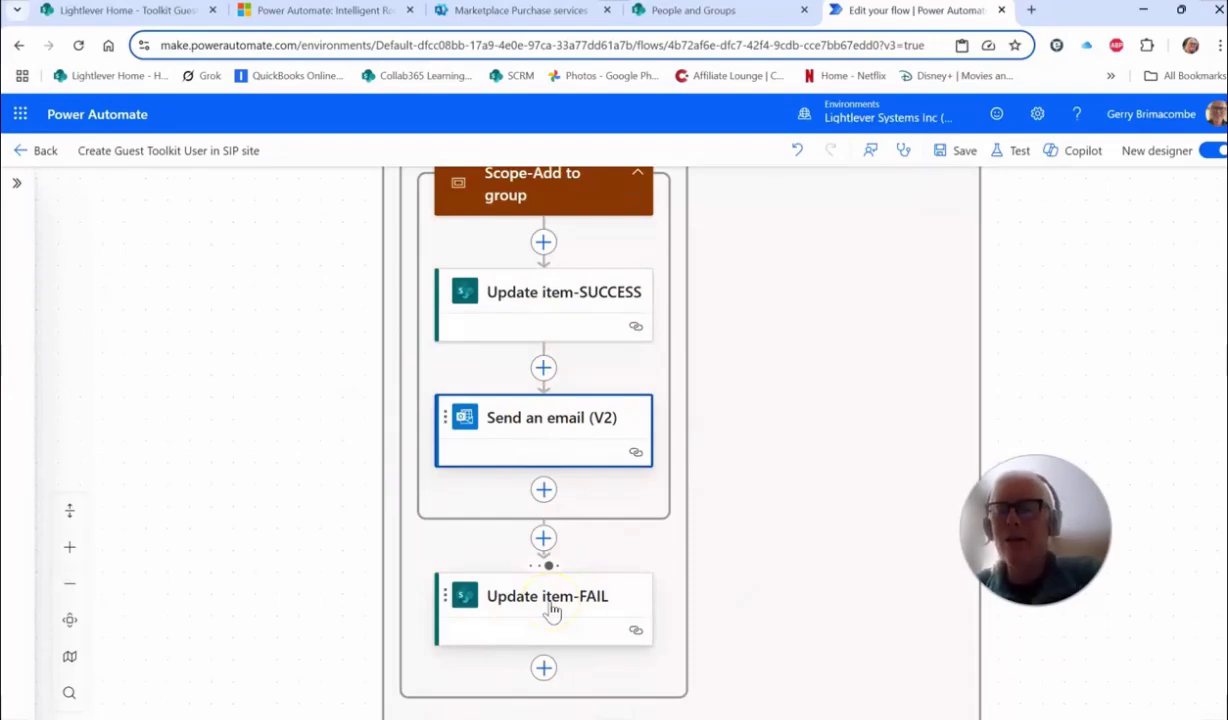
{"action": "left_click", "coordinate": [551, 609]}
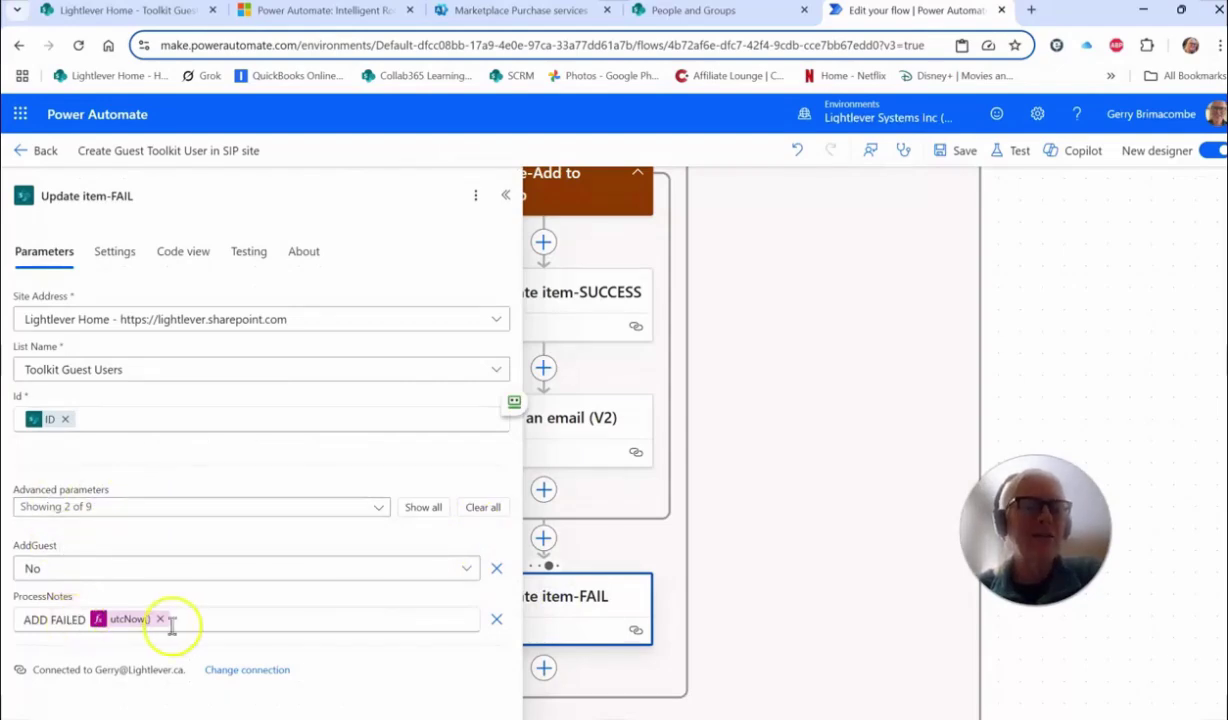
{"action": "left_click", "coordinate": [505, 194]}
{"action": "scroll", "coordinate": [770, 568], "scroll_direction": "up", "scroll_amount": 10}
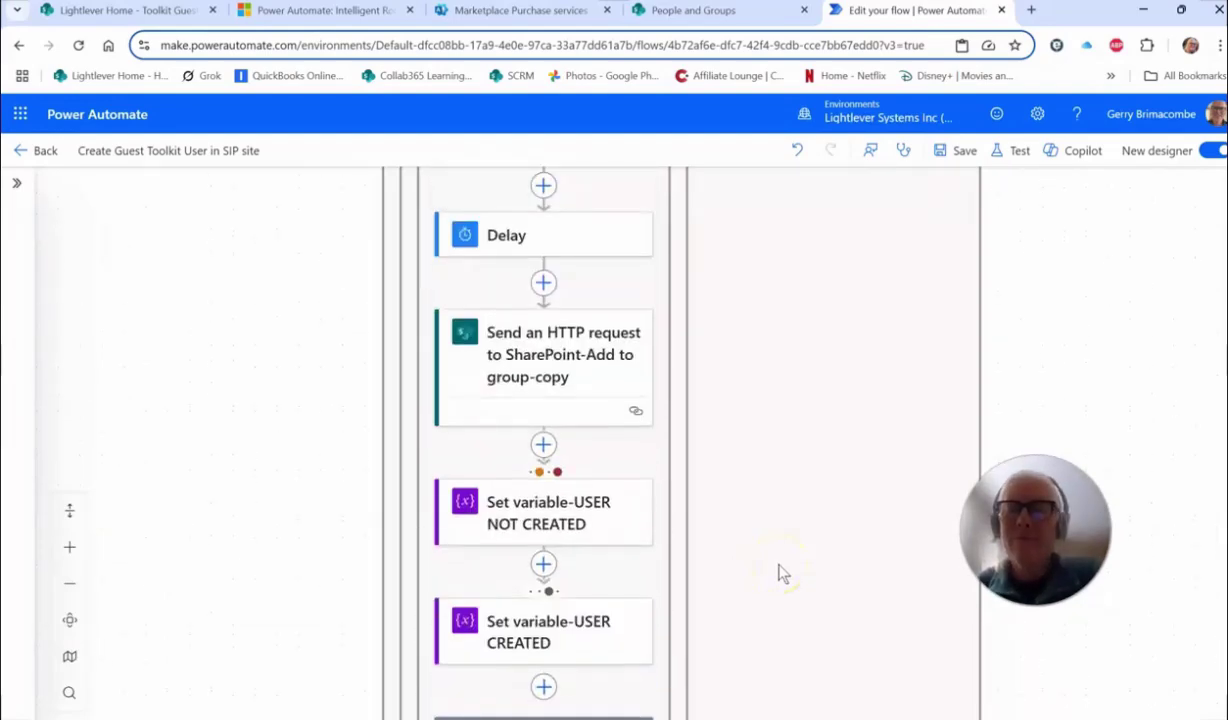
{"action": "scroll", "coordinate": [783, 572], "scroll_direction": "down", "scroll_amount": 3}
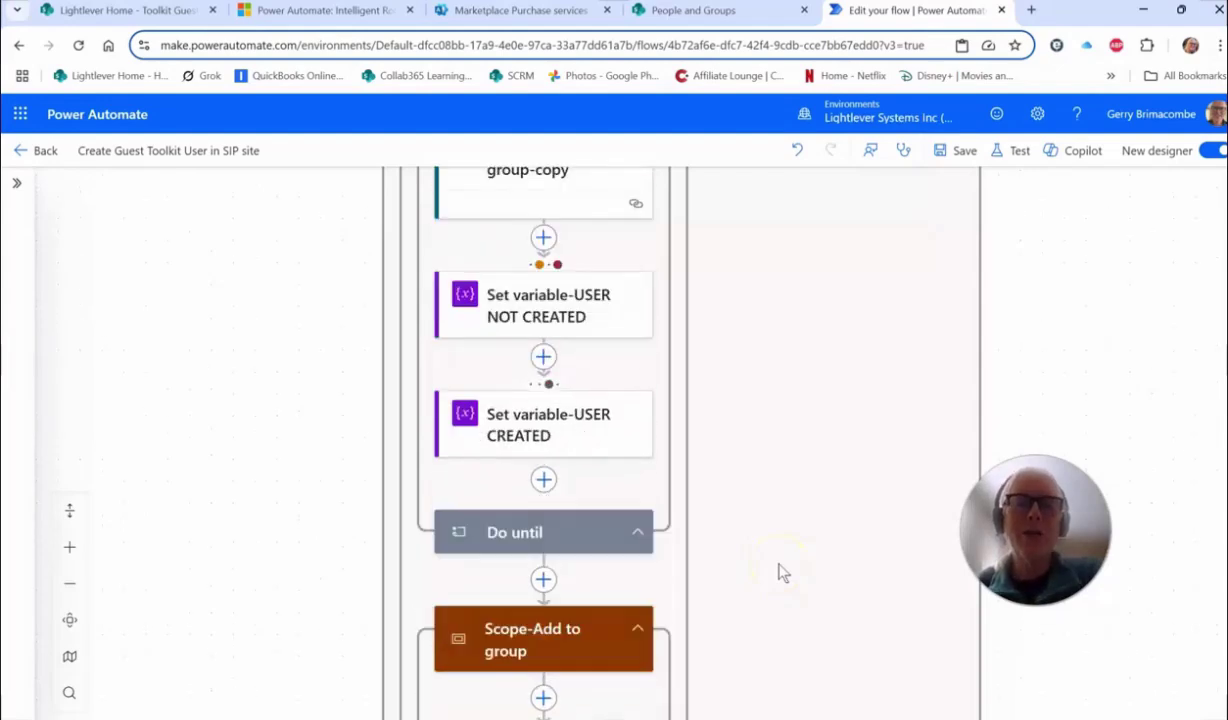